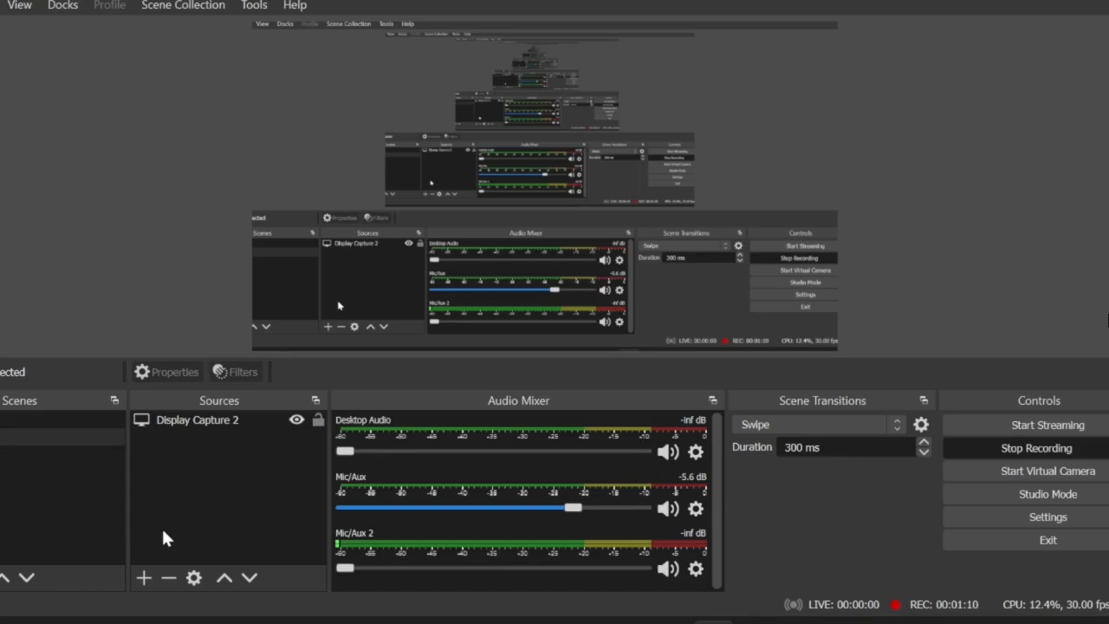
pyautogui.click(144, 579)
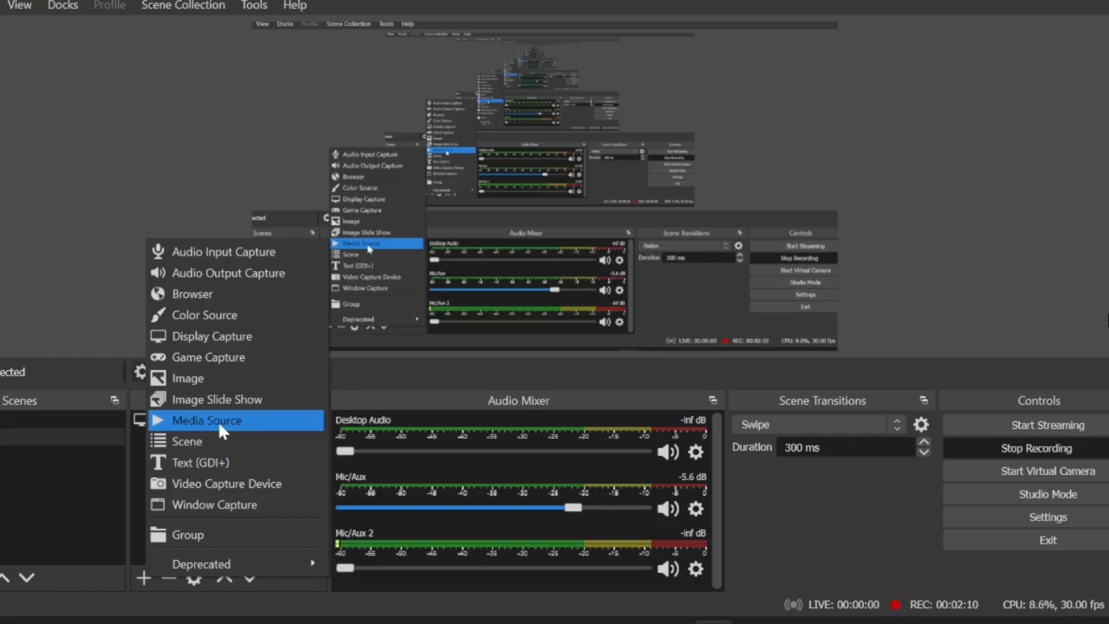
pyautogui.click(807, 529)
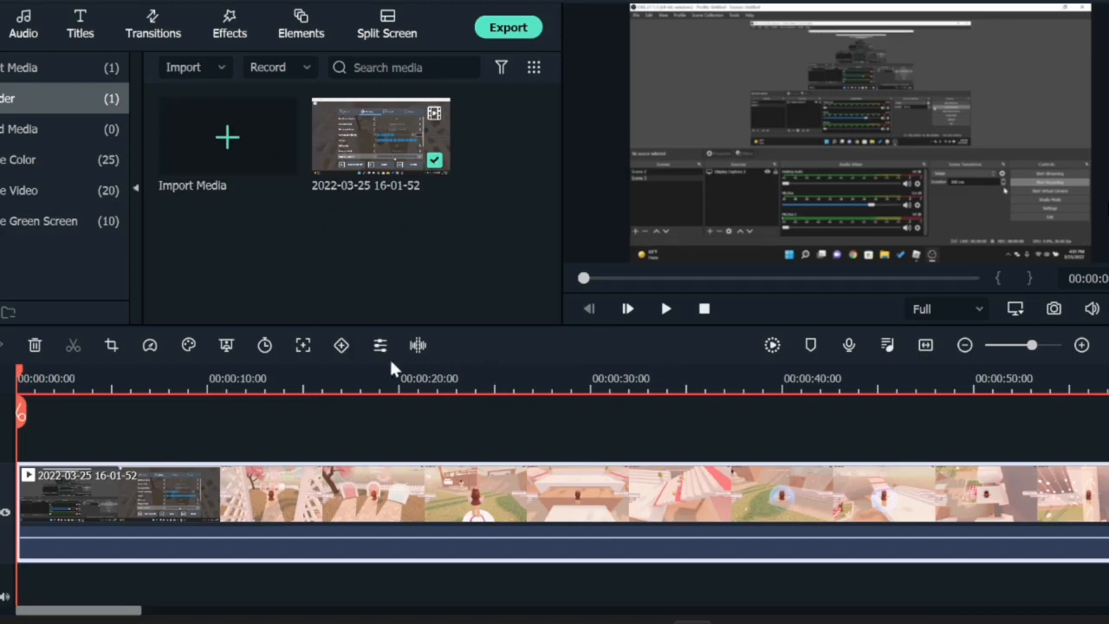
# Step: Trim the start of the recorded clip up to the playhead at about 9 seconds
pyautogui.click(131, 380)
pyautogui.moveTo(131, 375); pyautogui.dragTo(217, 422)
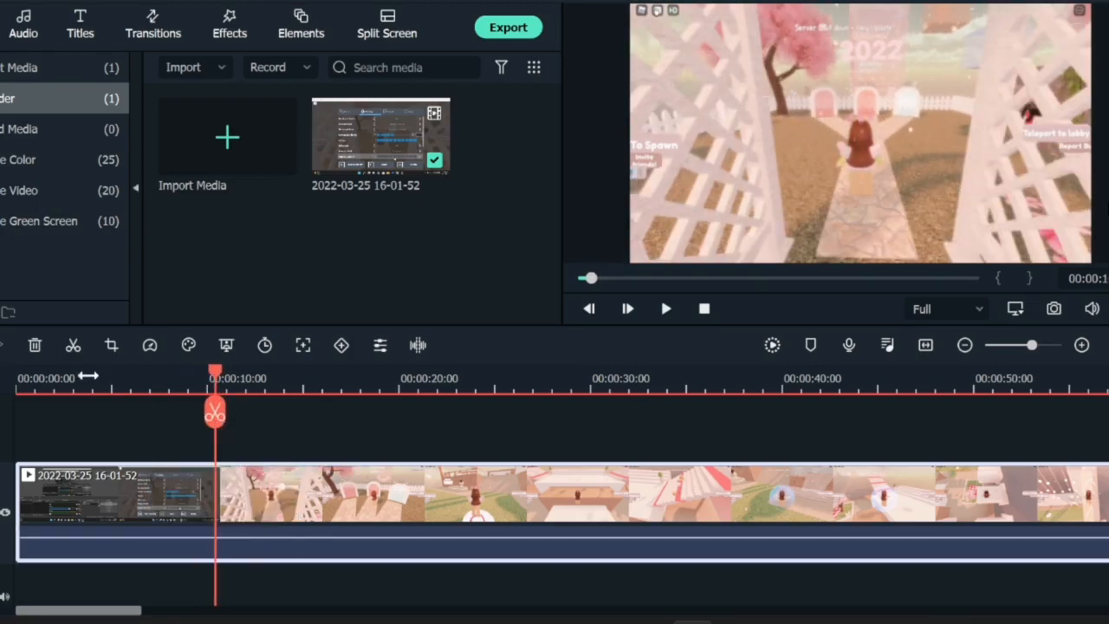
pyautogui.rightClick(92, 504)
pyautogui.click(163, 295)
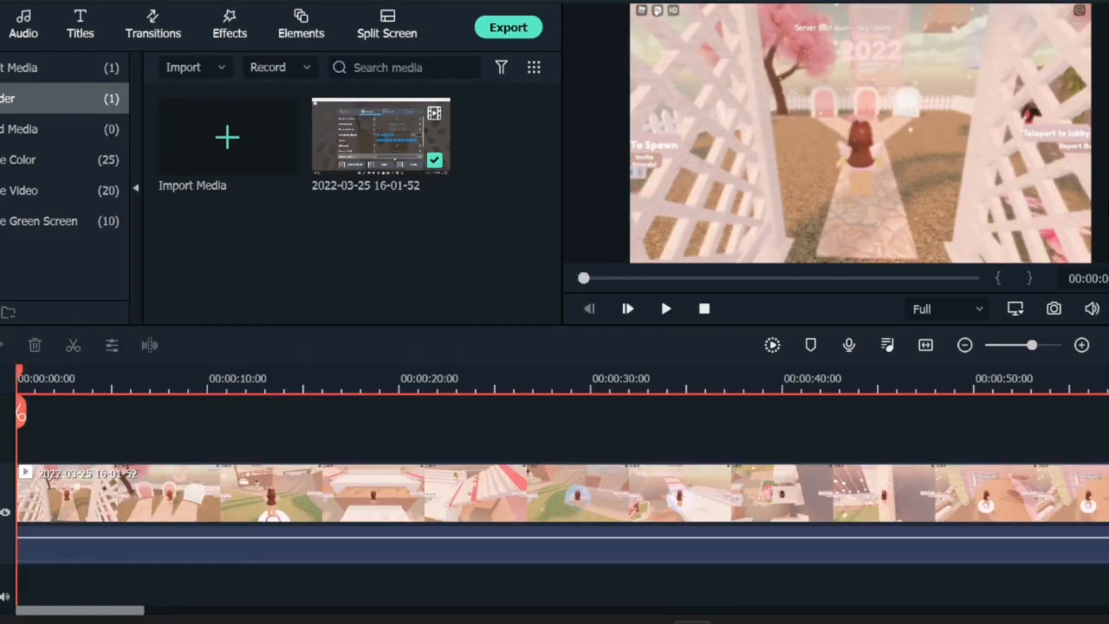
# Step: Add a new empty track above the recorded clip in the timeline
pyautogui.rightClick(3, 472)
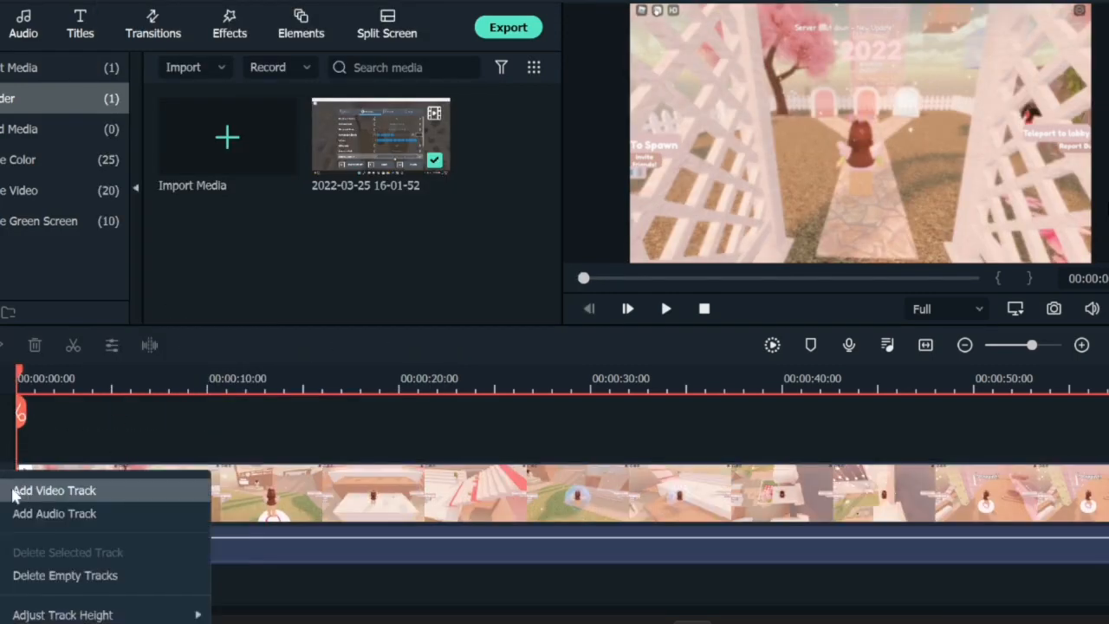
pyautogui.click(3, 459)
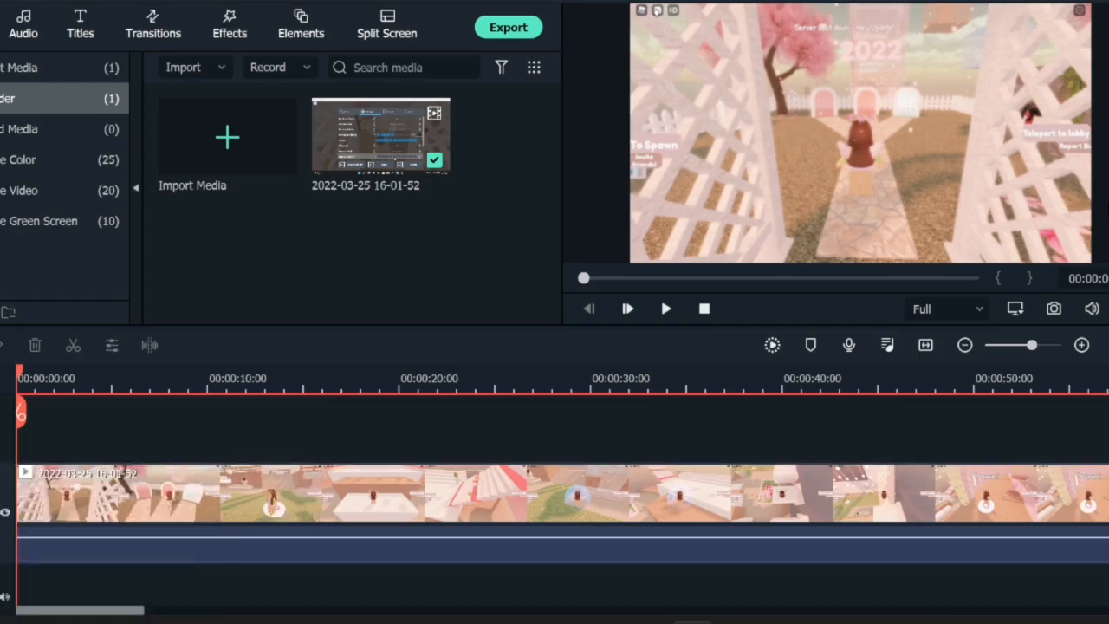
pyautogui.rightClick(3, 475)
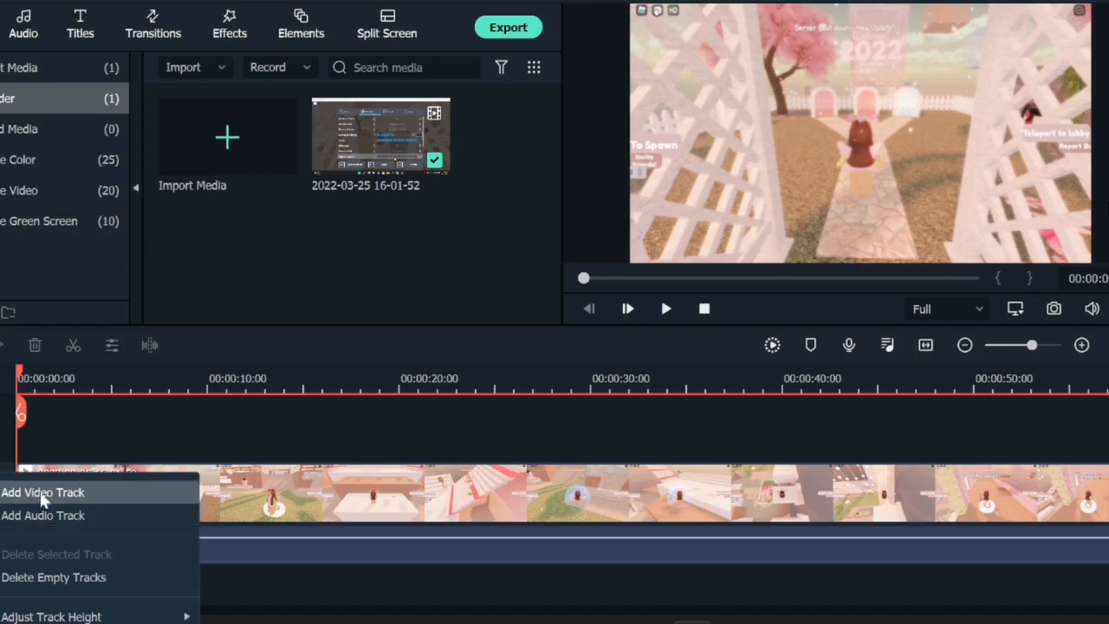
pyautogui.click(2, 514)
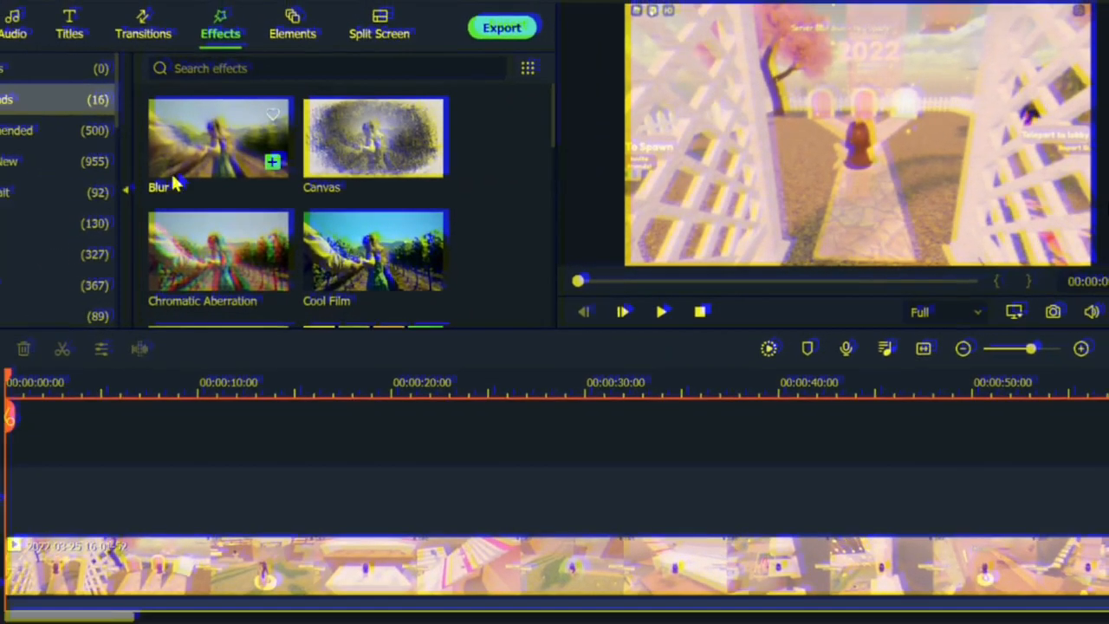
# Step: Place the Mosaic effect on the new track at the start of the timeline
pyautogui.scroll(8, 234, 227)
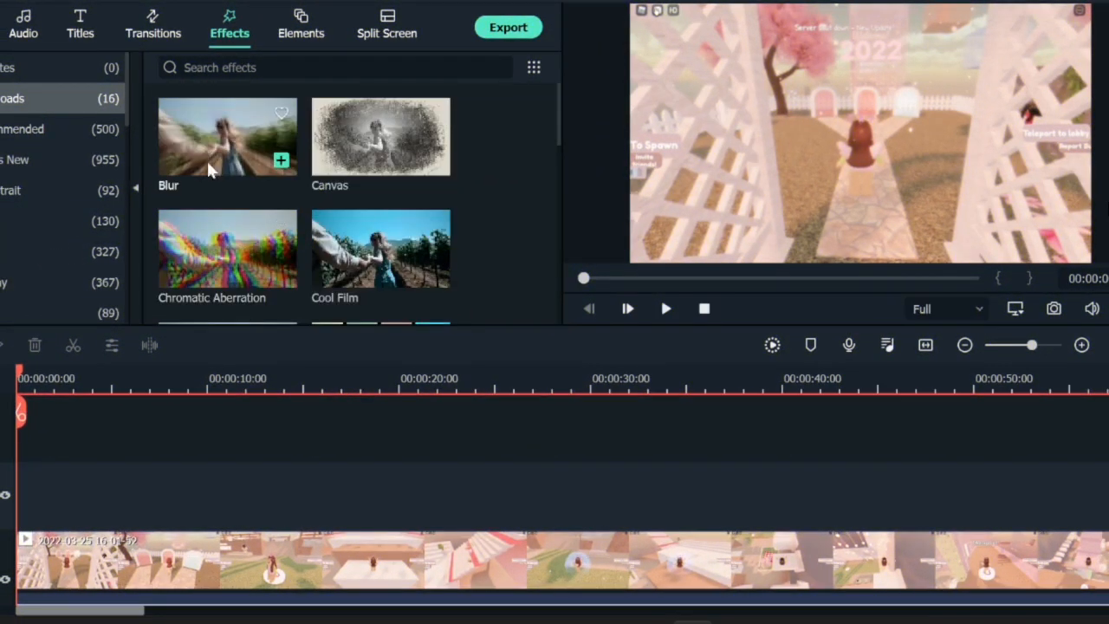
pyautogui.scroll(-8, 208, 164)
pyautogui.scroll(3, 286, 184)
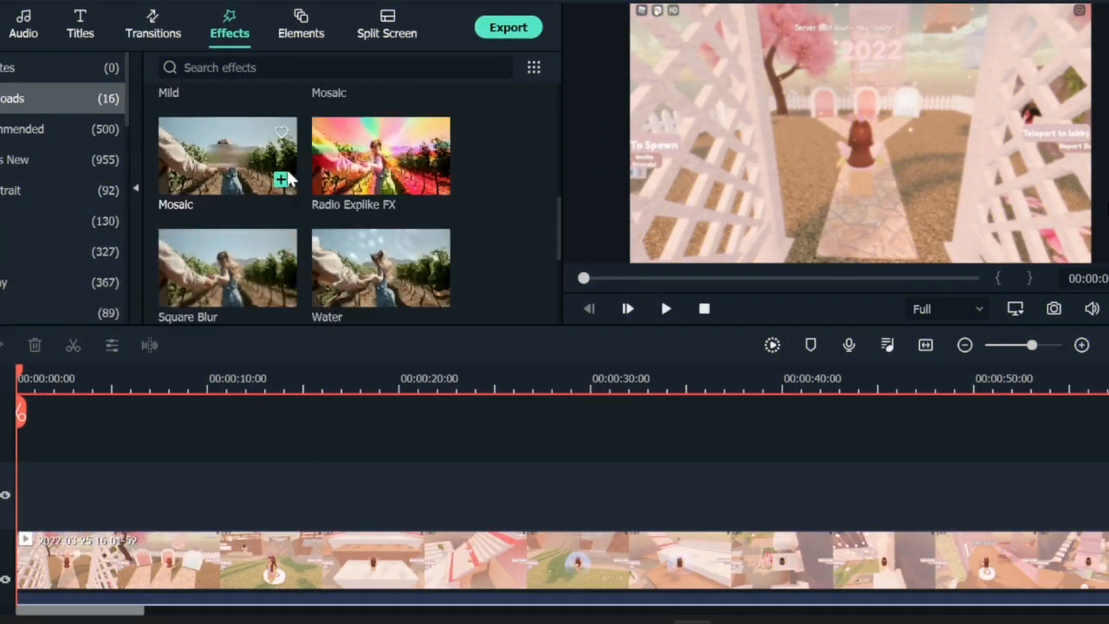
pyautogui.moveTo(214, 182); pyautogui.dragTo(44, 494)
pyautogui.click(64, 418)
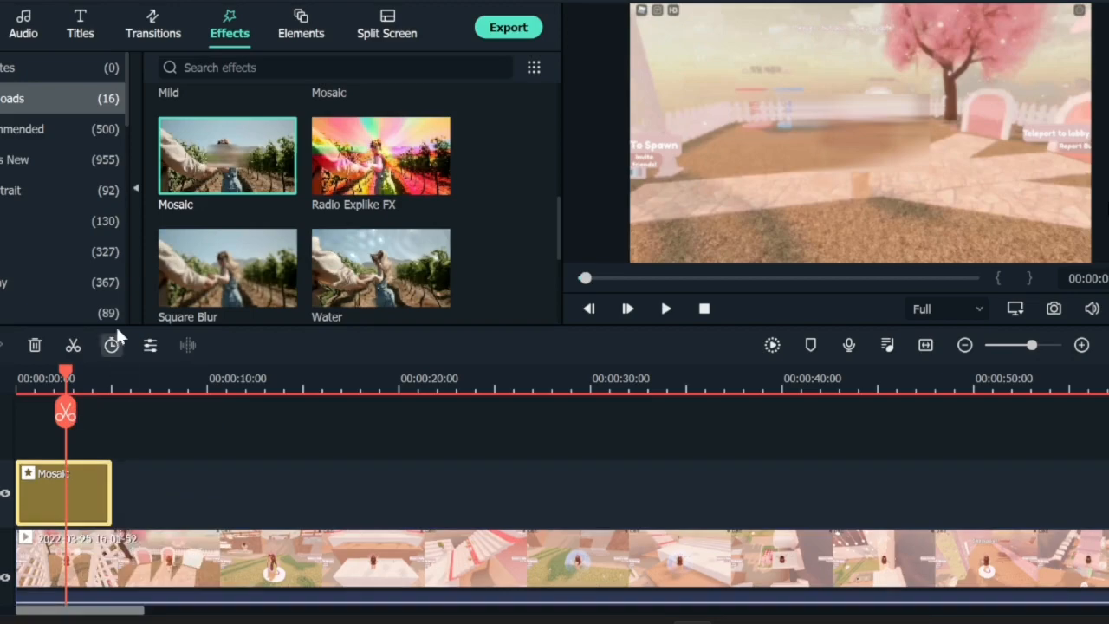
# Step: Replace it with the Square Blur effect on the same track
pyautogui.click(228, 267)
pyautogui.moveTo(227, 267); pyautogui.dragTo(52, 494)
pyautogui.moveTo(63, 384); pyautogui.dragTo(80, 408)
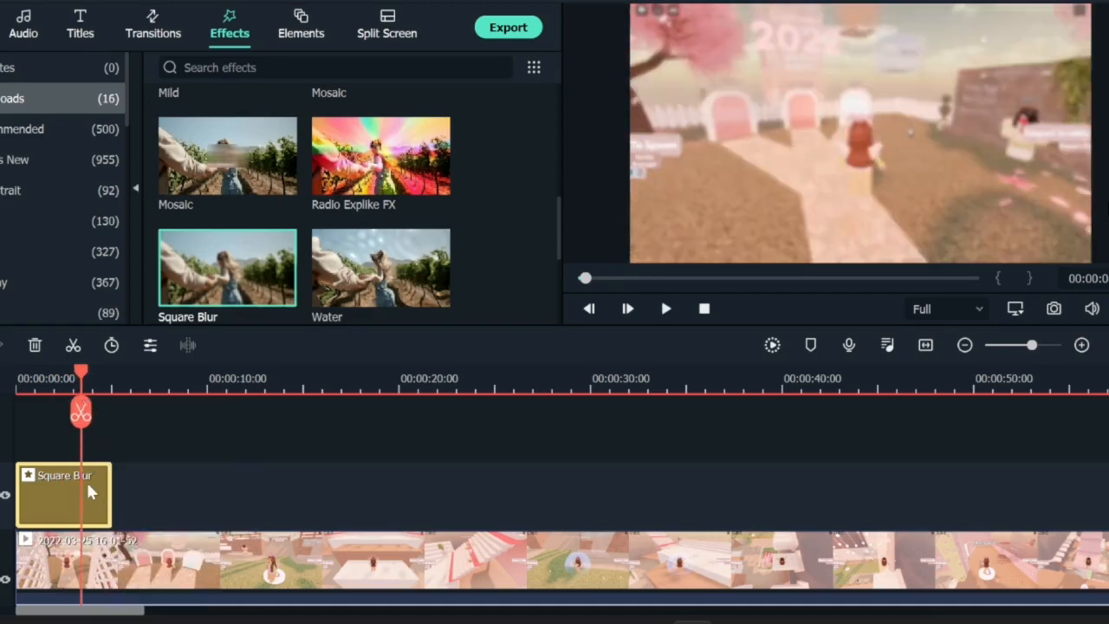
# Step: Set the Square Blur effect's size to 15 and alpha to 14
pyautogui.doubleClick(87, 488)
pyautogui.moveTo(200, 101)
pyautogui.mouseDown()
pyautogui.moveTo(161, 101)
pyautogui.moveTo(180, 102)
pyautogui.mouseUp()
pyautogui.click(168, 132)
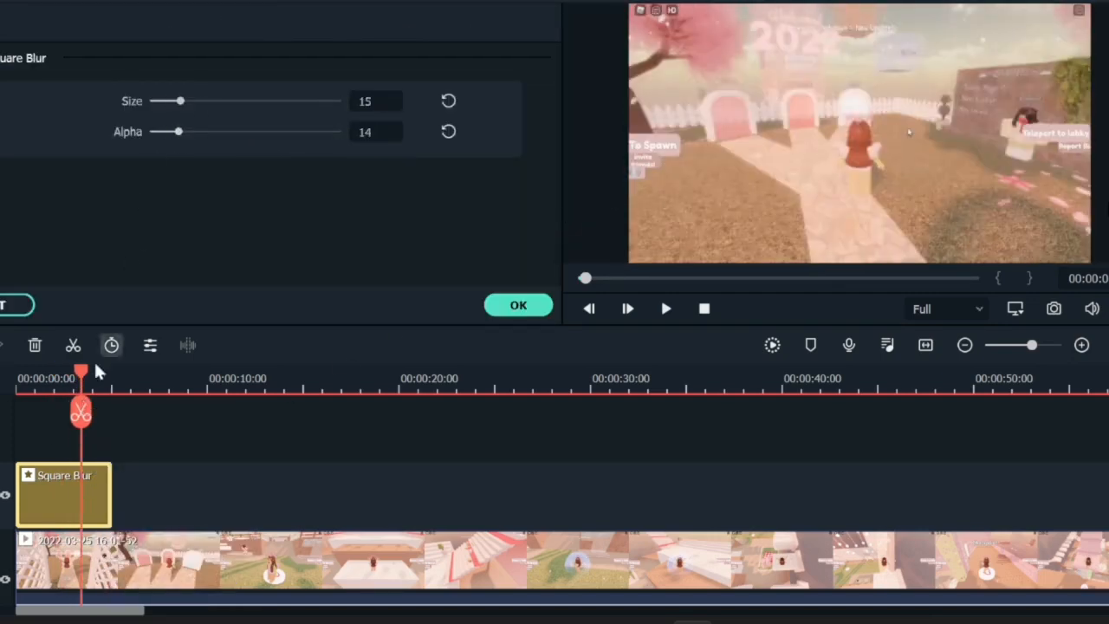
pyautogui.click(519, 305)
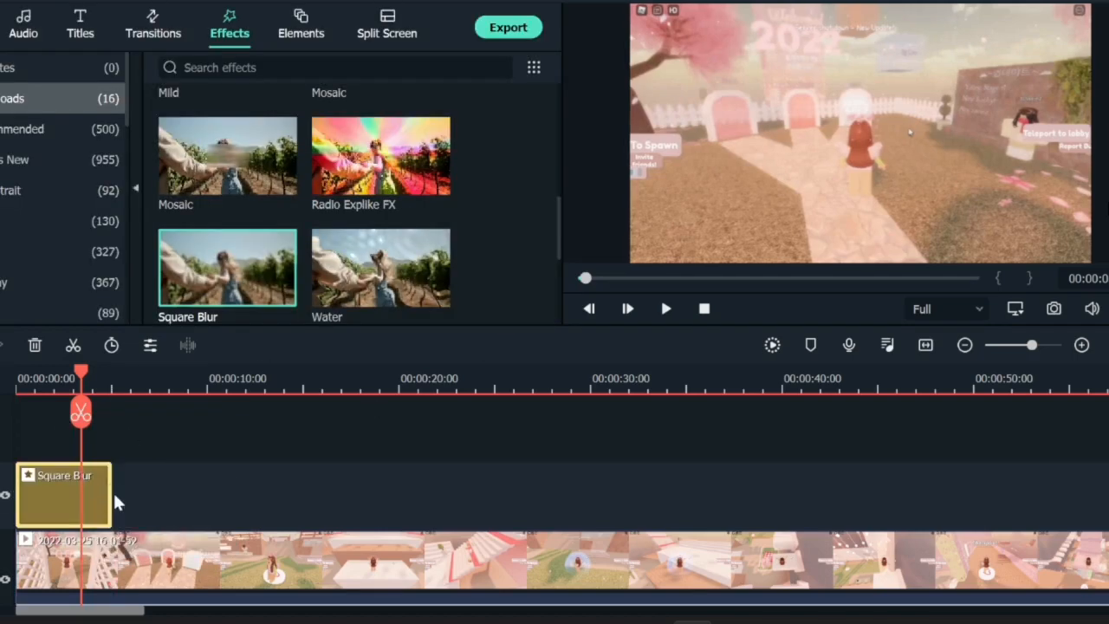
# Step: Stretch the Square Blur effect to about 1 minute 3 seconds long, covering the clip
pyautogui.moveTo(112, 494); pyautogui.dragTo(1108, 497)
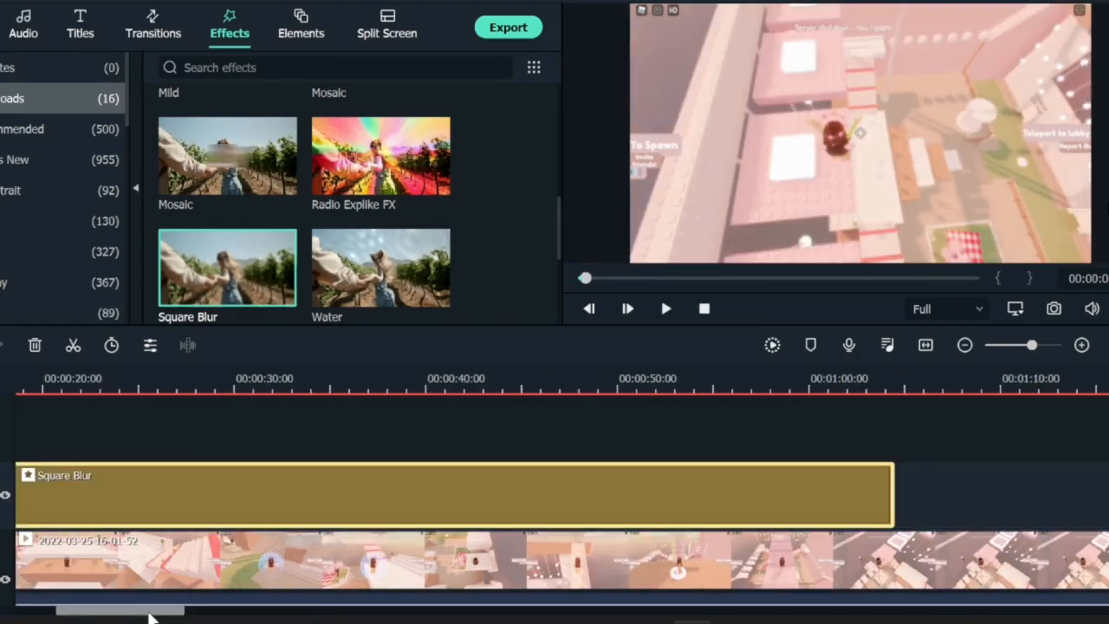
pyautogui.moveTo(149, 617); pyautogui.dragTo(109, 617)
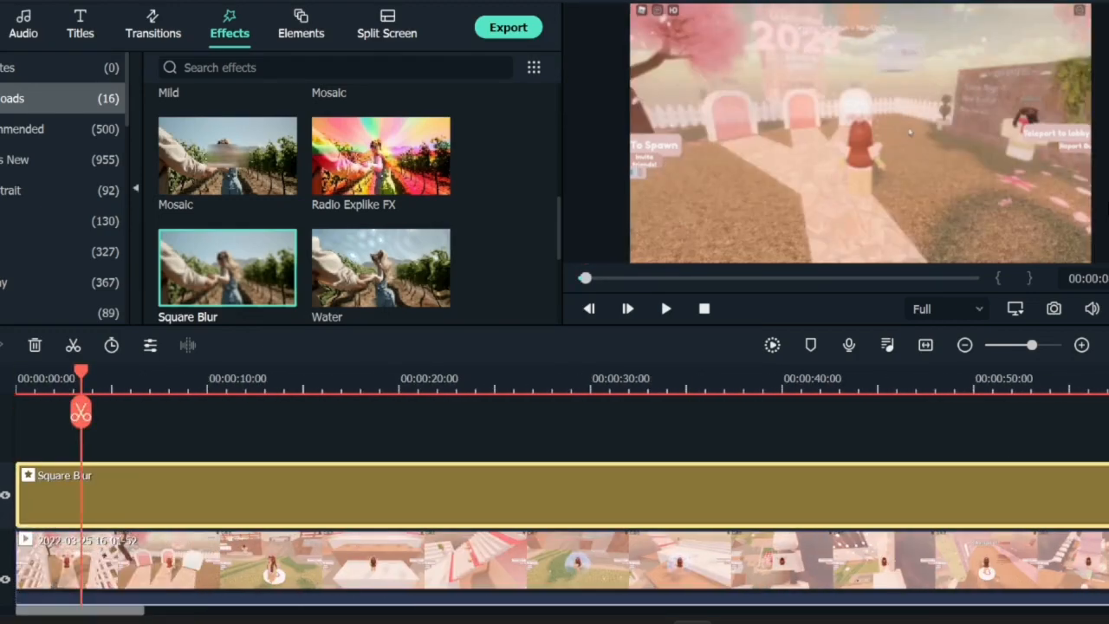
# Step: Add another empty track above the Square Blur effect
pyautogui.rightClick(2, 469)
pyautogui.click(7, 488)
pyautogui.scroll(-2, 334, 267)
pyautogui.scroll(2, 339, 277)
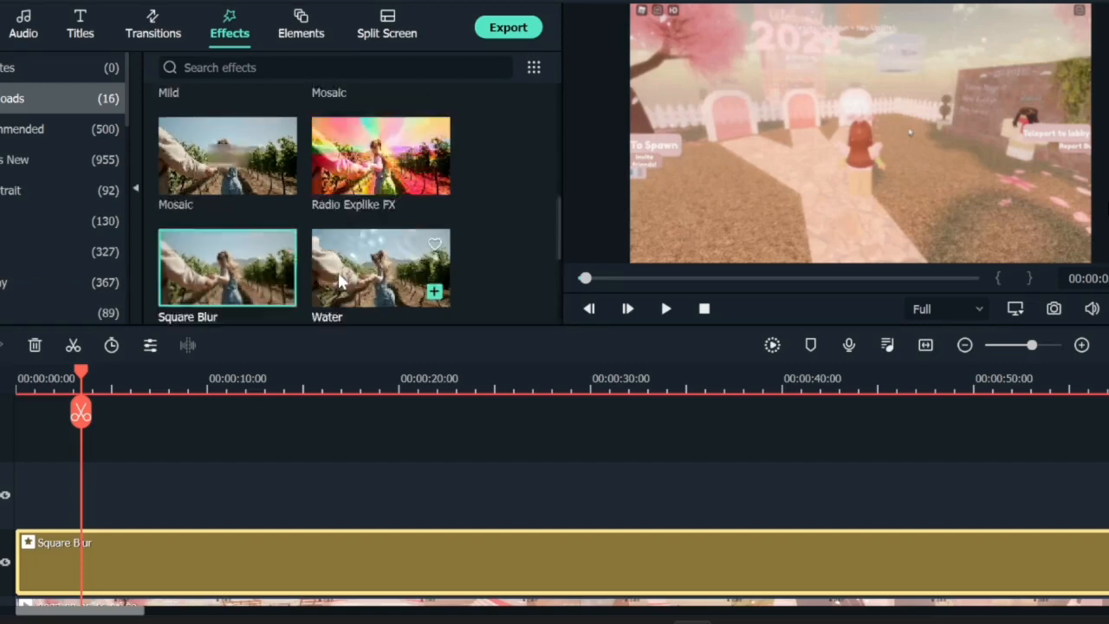
# Step: Place the Mild effect on the new top track at the start of the timeline
pyautogui.scroll(5, 338, 273)
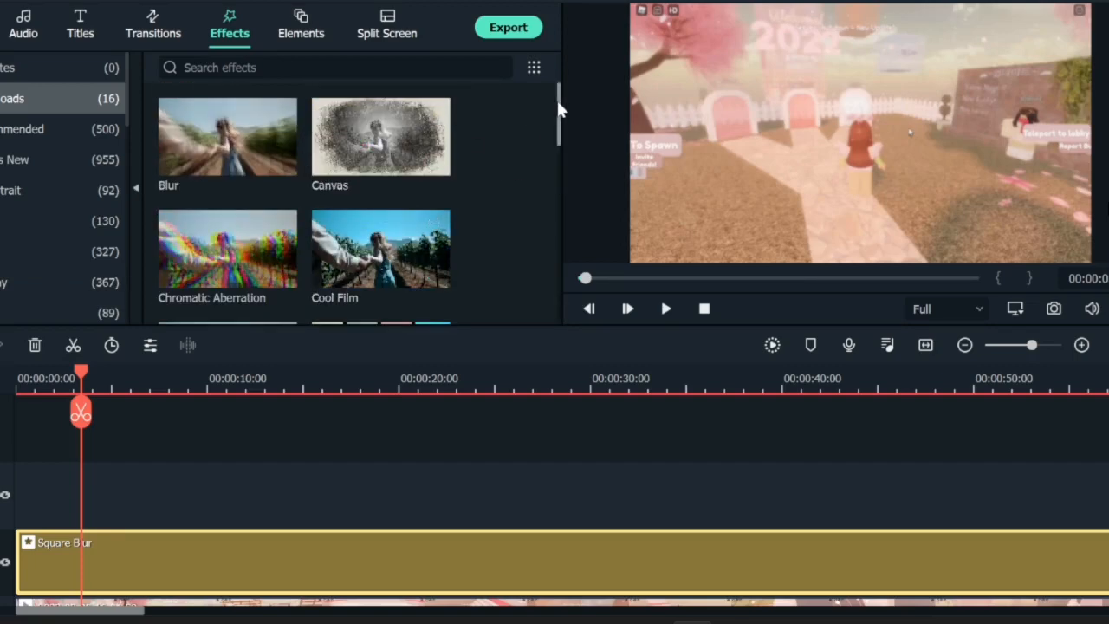
pyautogui.moveTo(555, 102); pyautogui.dragTo(560, 191)
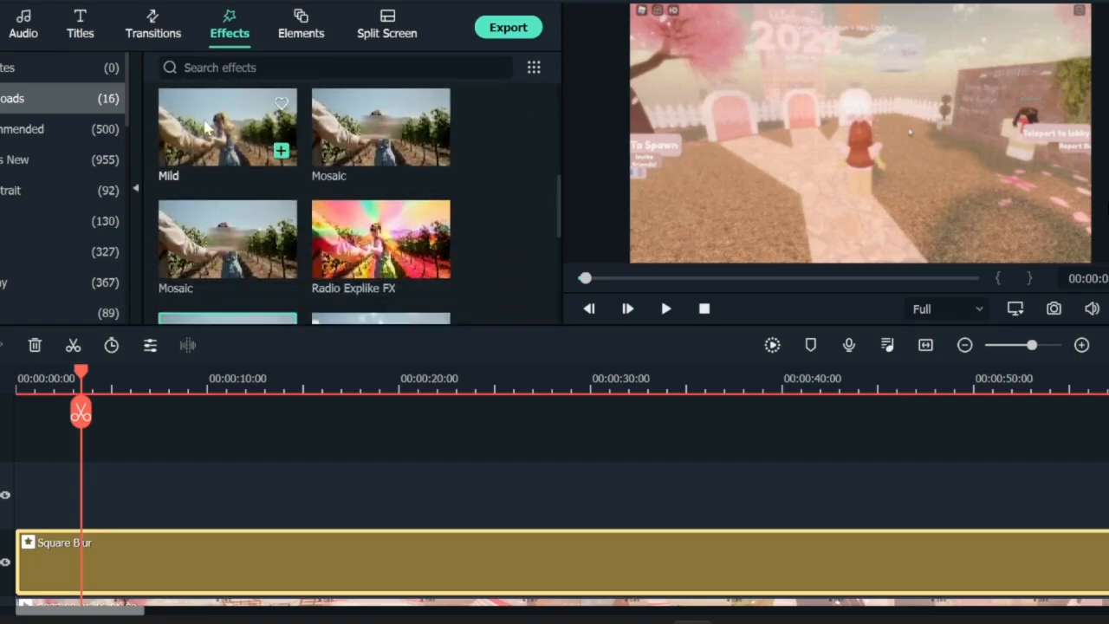
pyautogui.moveTo(206, 127); pyautogui.dragTo(26, 497)
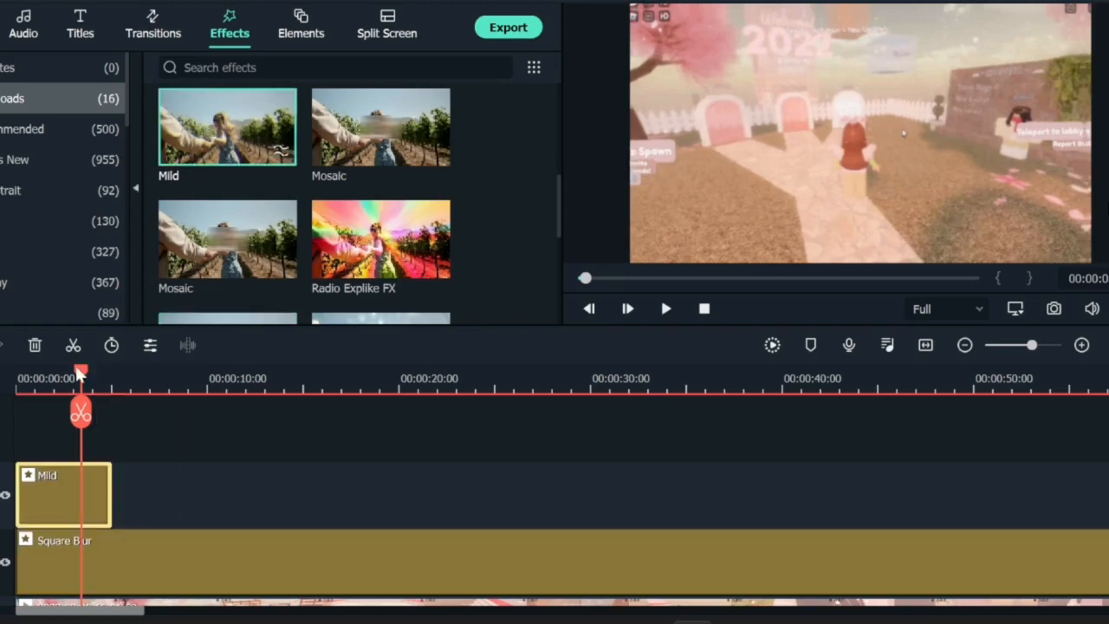
pyautogui.moveTo(78, 373); pyautogui.dragTo(52, 373)
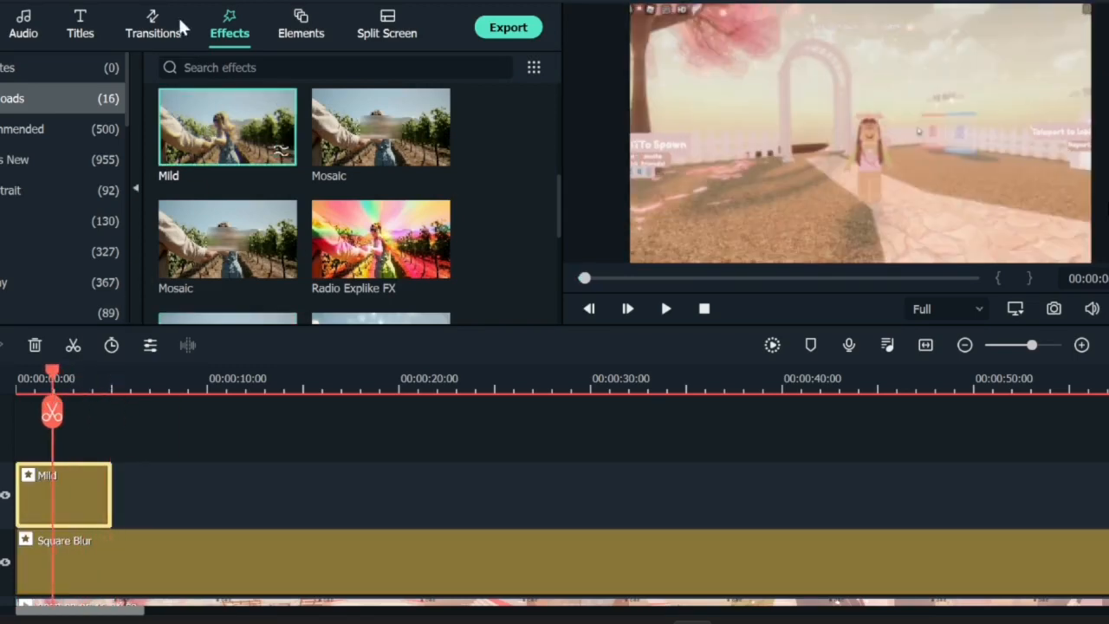
# Step: Split the recorded clip at about 10 seconds
pyautogui.click(154, 26)
pyautogui.click(100, 381)
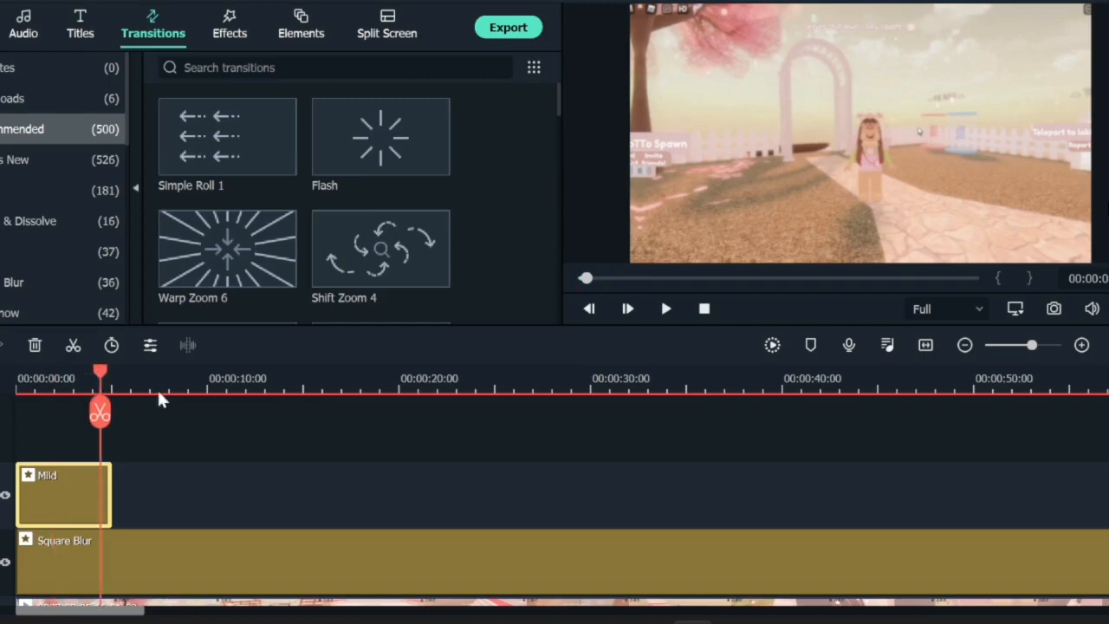
pyautogui.click(237, 391)
pyautogui.scroll(-1, 667, 458)
pyautogui.click(295, 597)
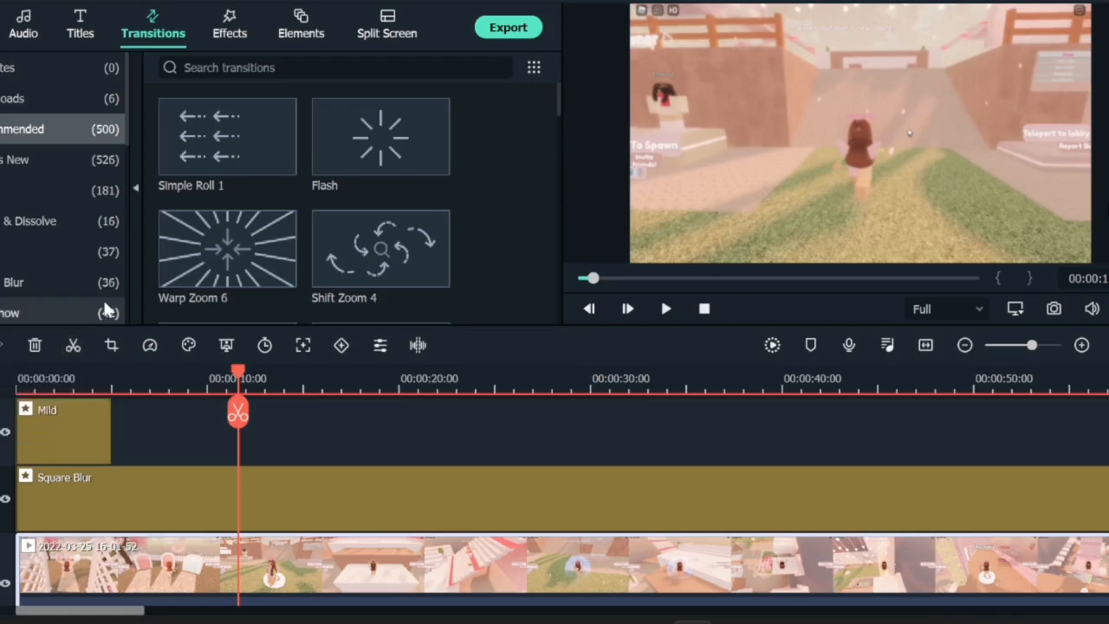
pyautogui.click(71, 350)
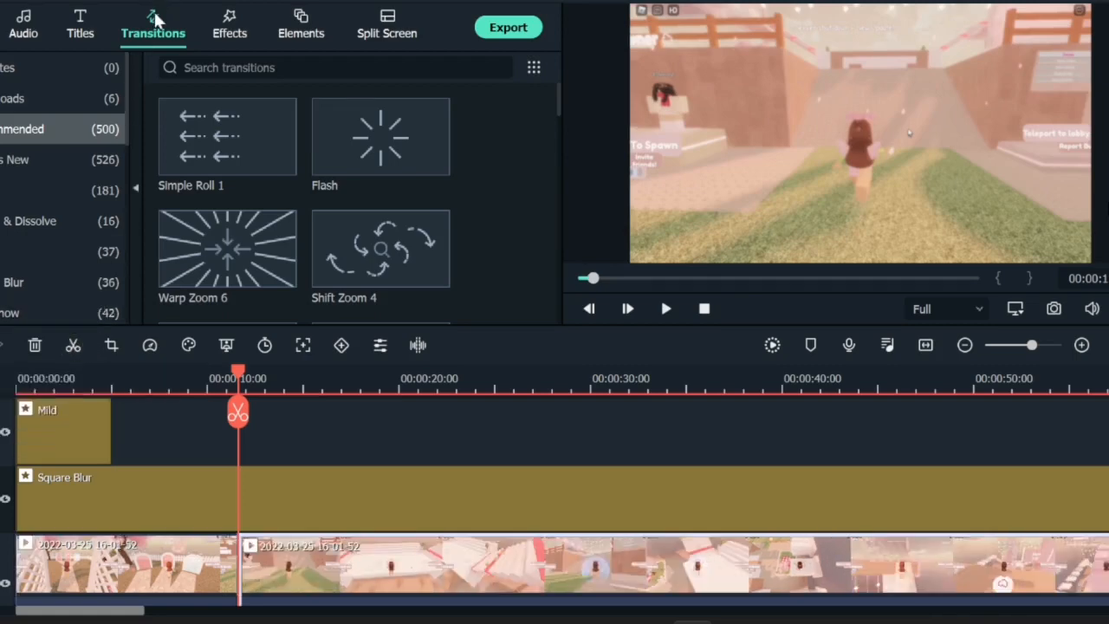
# Step: Add the Simple Roll 1 transition at the cut between the two clip parts
pyautogui.moveTo(231, 163)
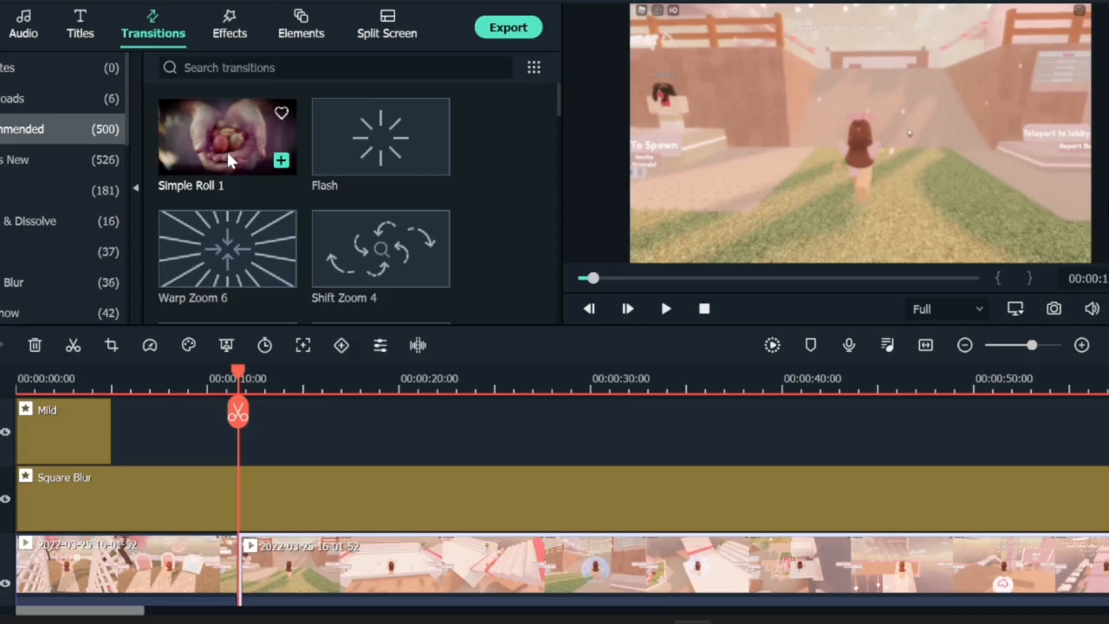
pyautogui.moveTo(359, 240)
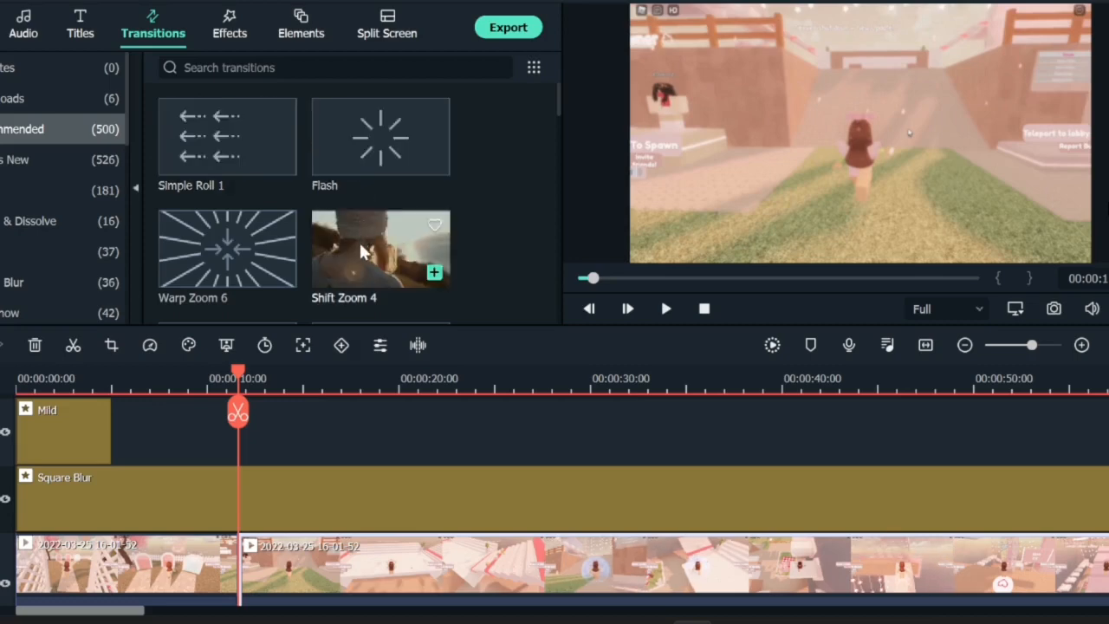
pyautogui.moveTo(214, 262)
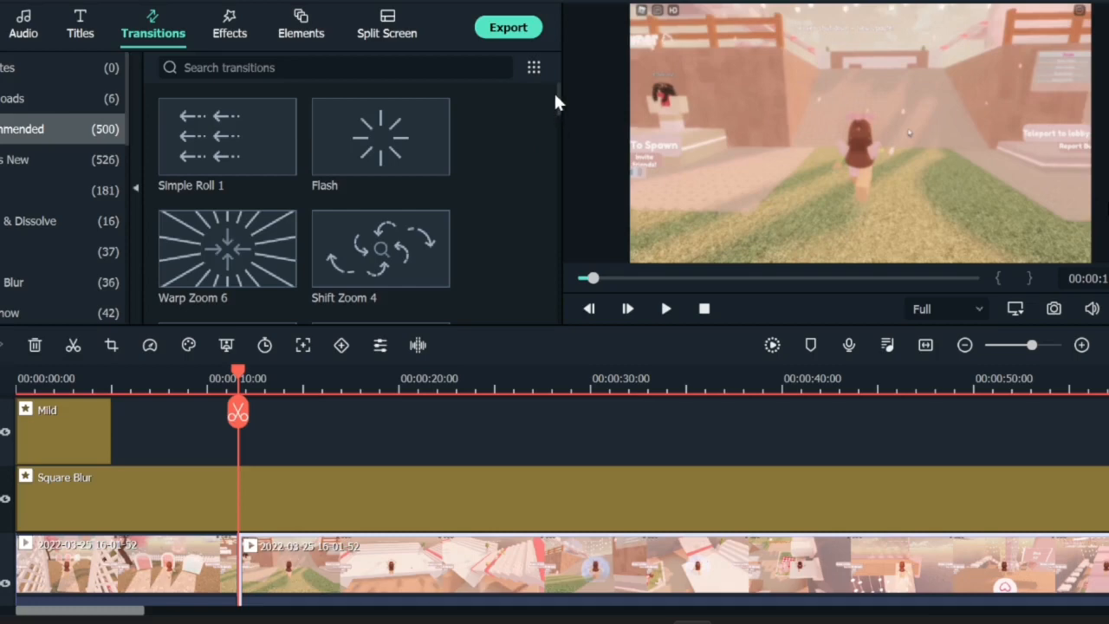
pyautogui.moveTo(559, 102); pyautogui.dragTo(547, 61)
pyautogui.moveTo(181, 142); pyautogui.dragTo(236, 572)
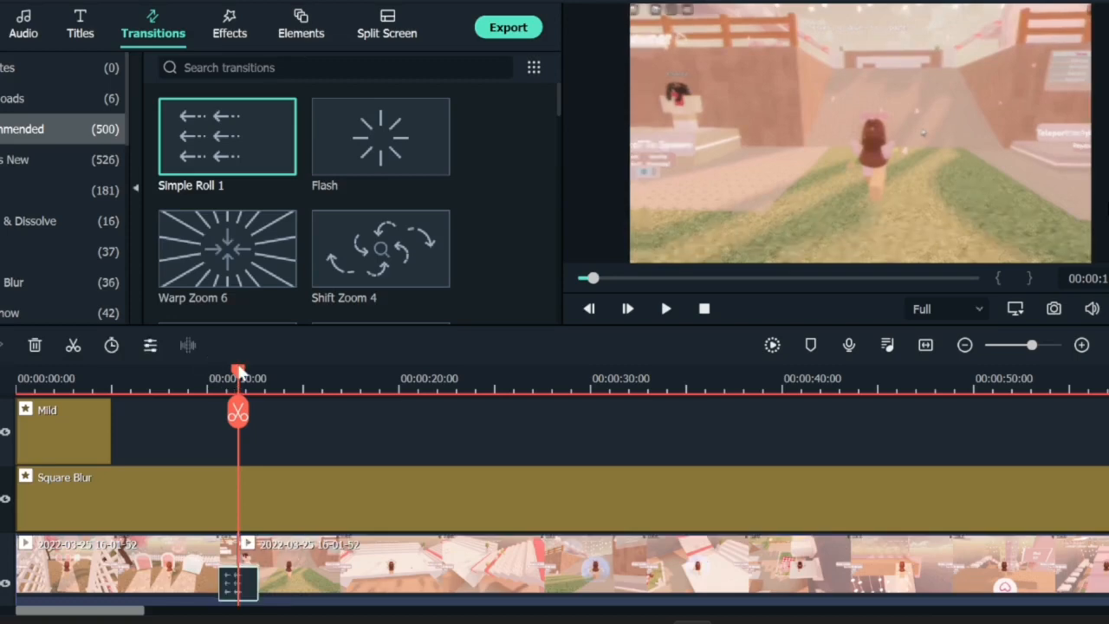
pyautogui.moveTo(240, 373); pyautogui.dragTo(262, 382)
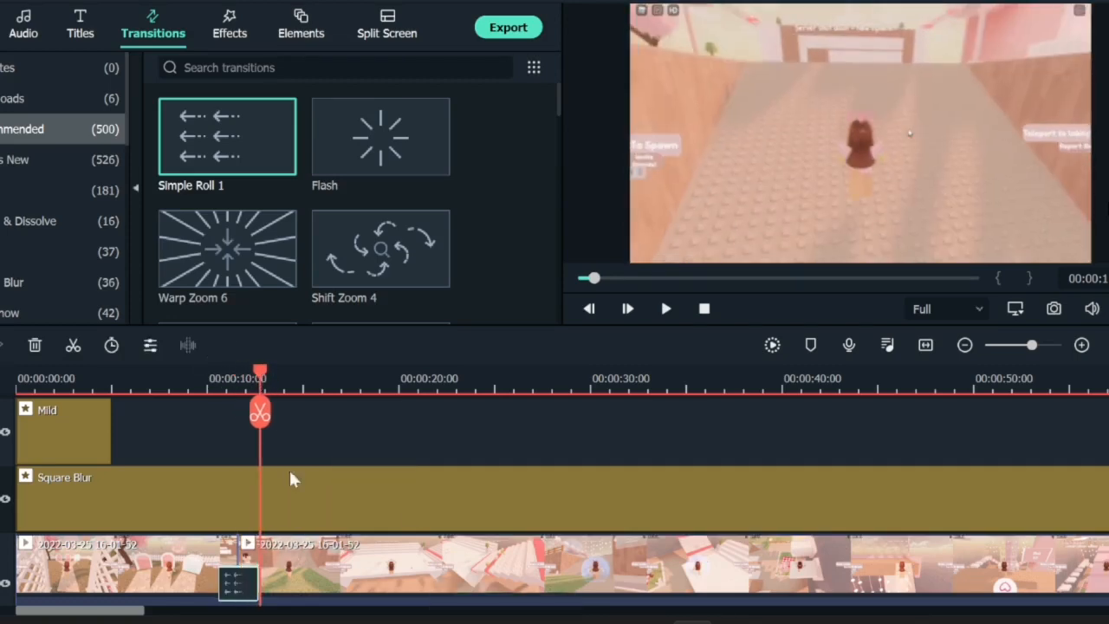
# Step: Place the aurliquewatermark image on the top track starting at about 10 seconds
pyautogui.click(2, 26)
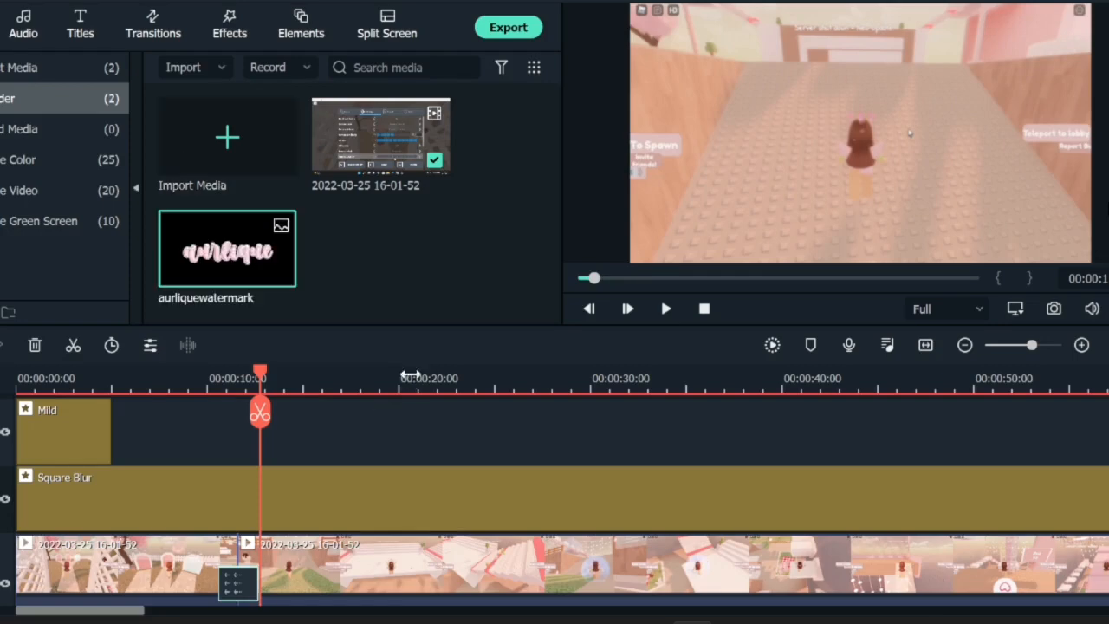
pyautogui.moveTo(208, 258); pyautogui.dragTo(260, 433)
pyautogui.click(284, 373)
pyautogui.moveTo(284, 372); pyautogui.dragTo(302, 407)
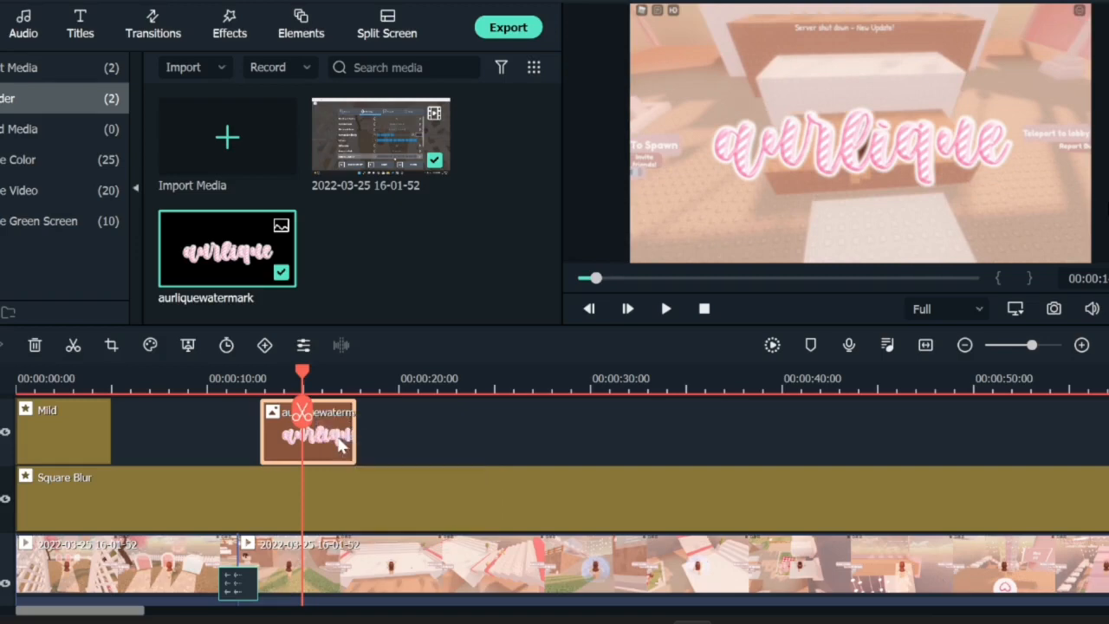
# Step: Apply the Boom! animation to the watermark image
pyautogui.doubleClick(263, 416)
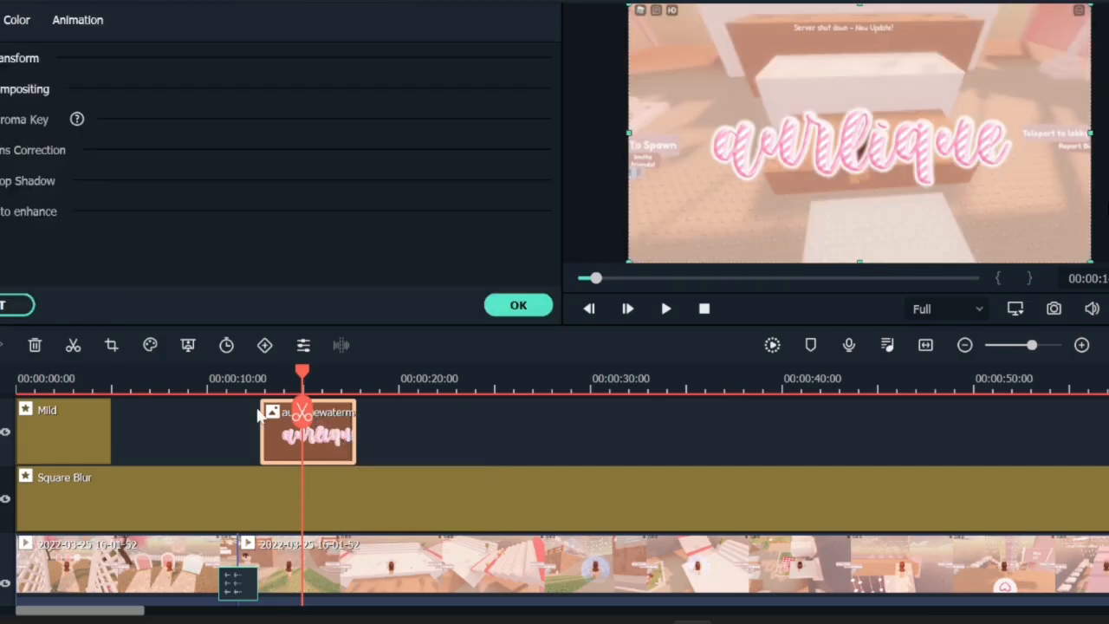
pyautogui.click(71, 24)
pyautogui.scroll(-5, 58, 196)
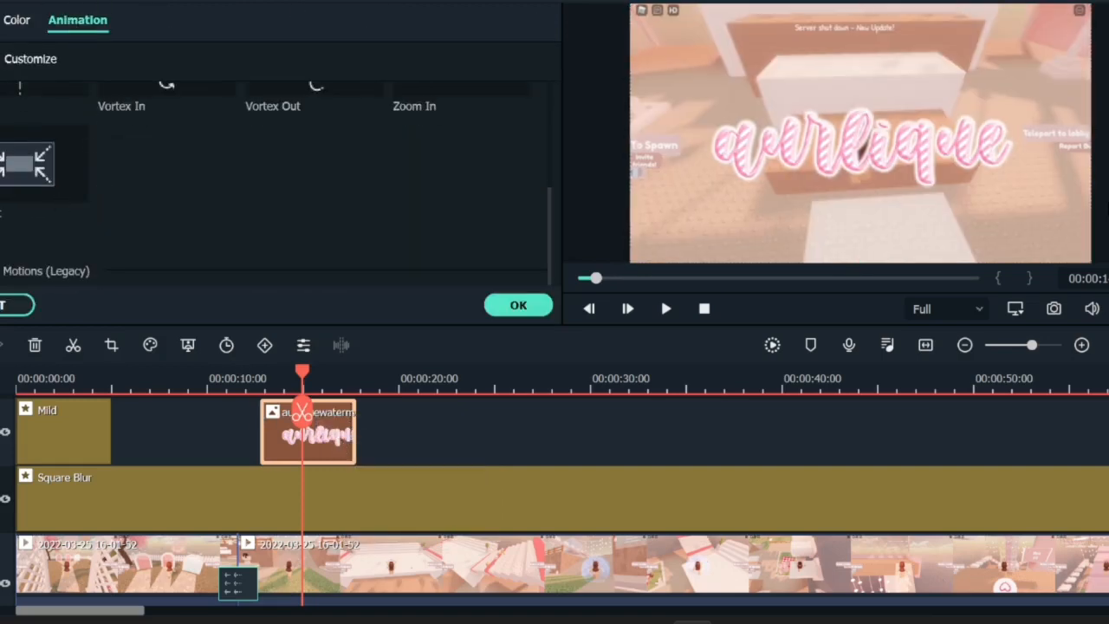
pyautogui.scroll(5, 173, 217)
pyautogui.scroll(-2, 146, 146)
pyautogui.scroll(2, 147, 145)
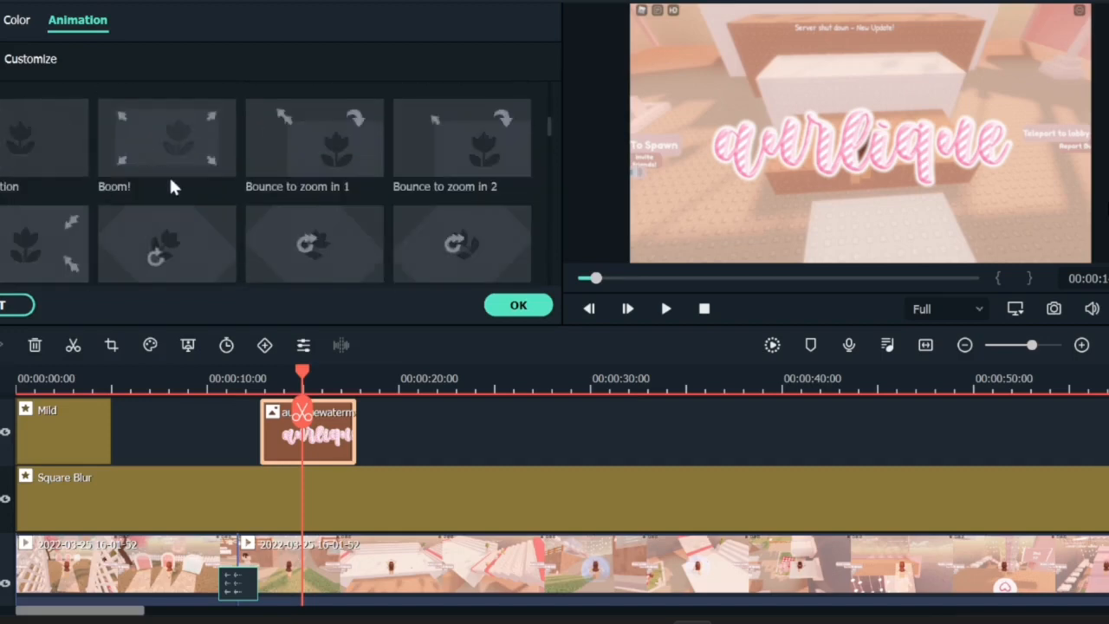
pyautogui.doubleClick(157, 139)
pyautogui.scroll(-3, 239, 173)
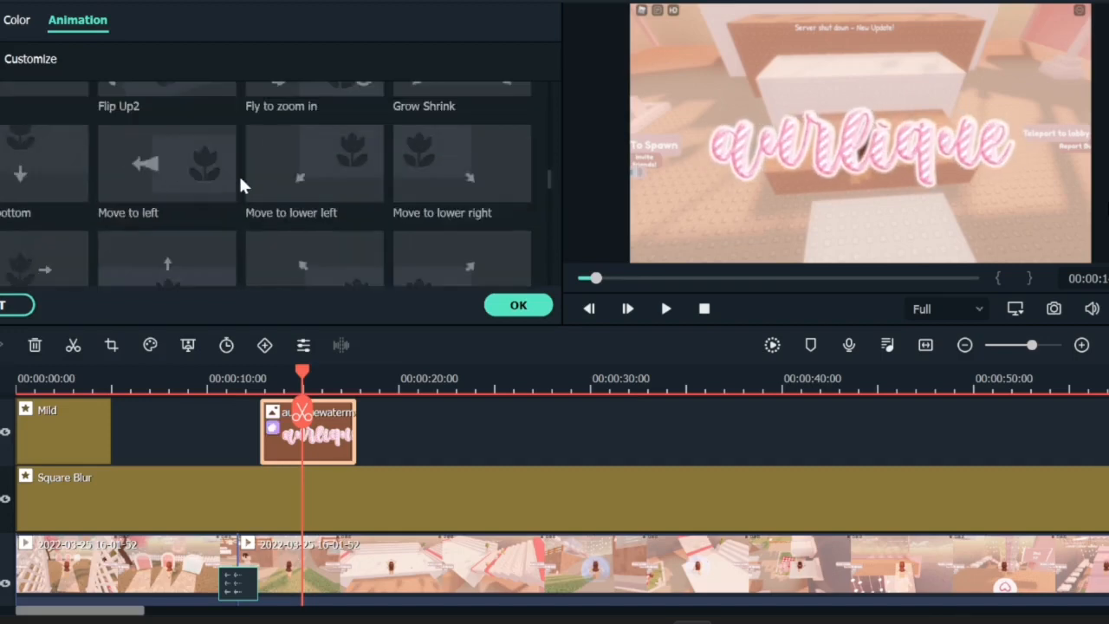
# Step: Apply the To the Right 1 animation to the watermark image, confirm, and preview playback from about 10 seconds
pyautogui.scroll(-5, 373, 217)
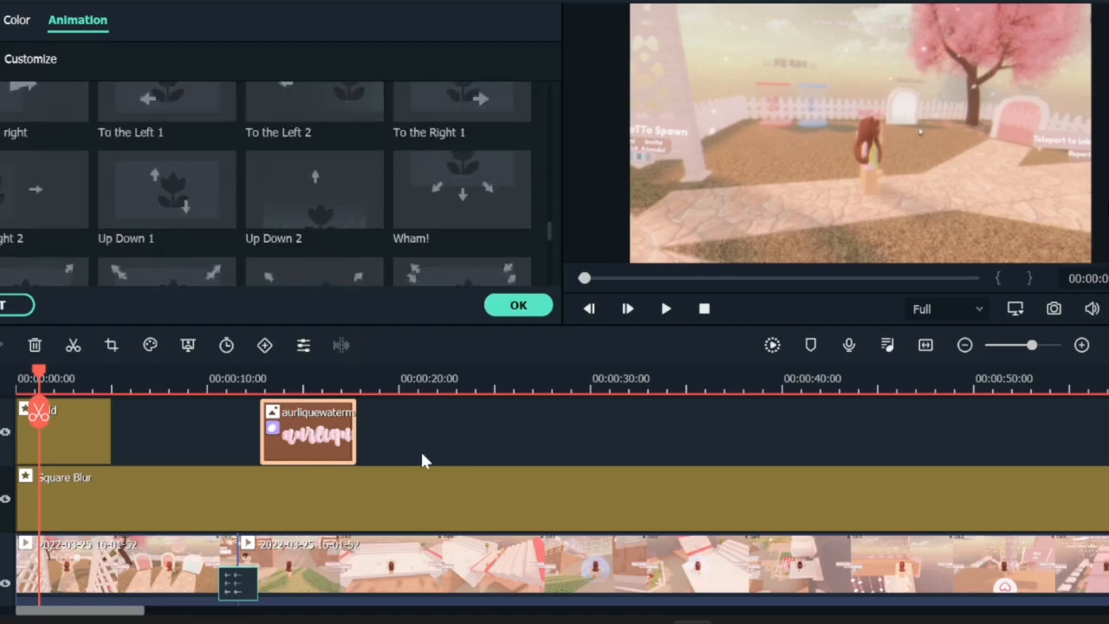
pyautogui.click(452, 106)
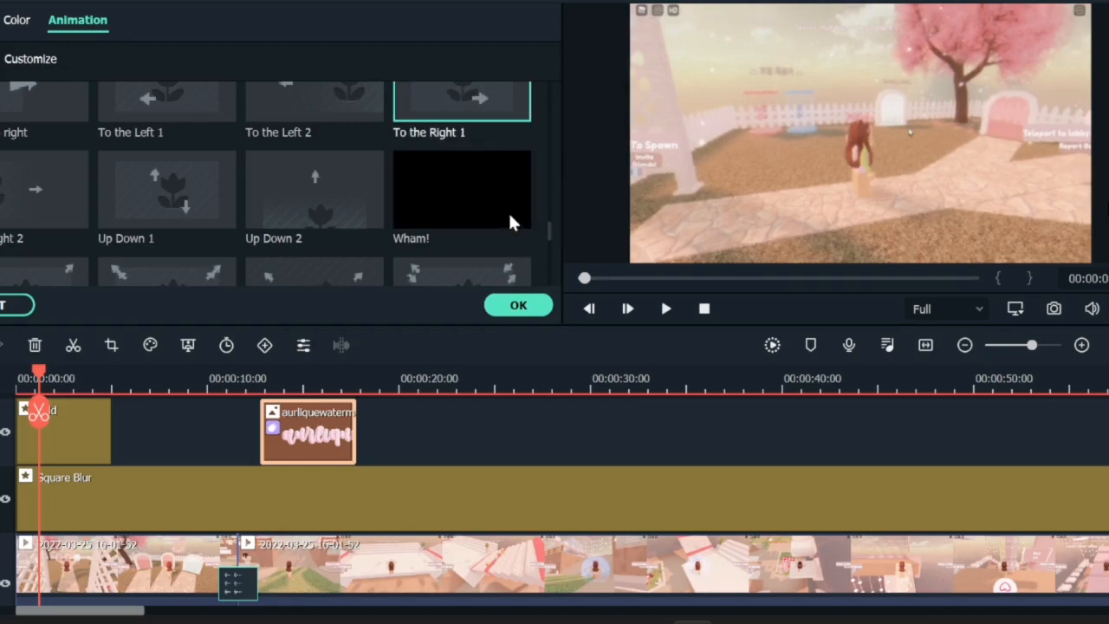
pyautogui.click(518, 305)
pyautogui.click(260, 379)
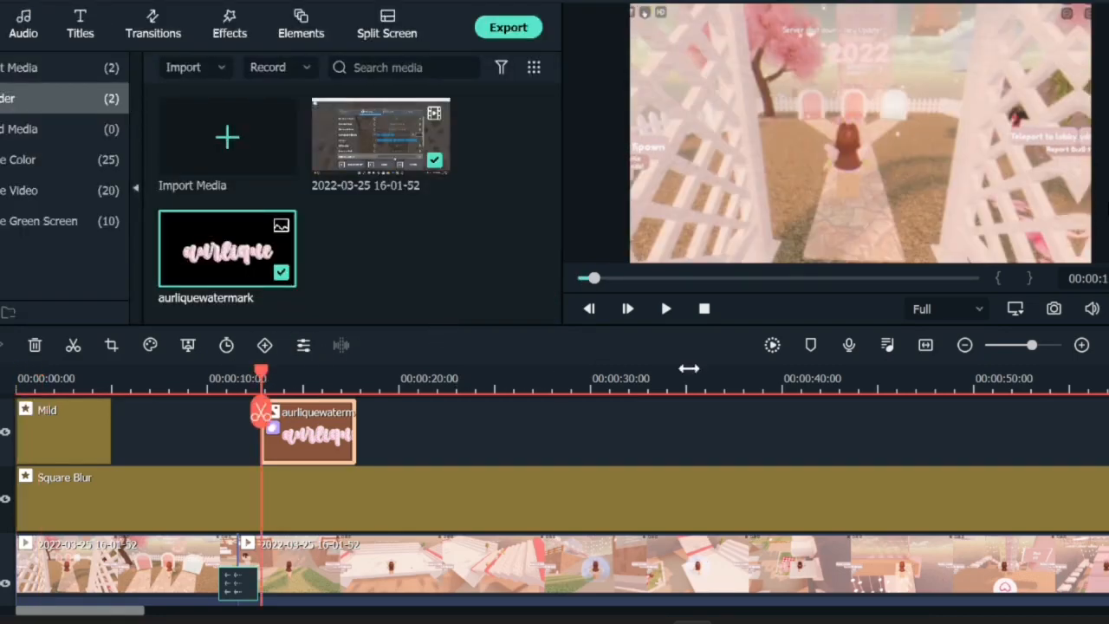
pyautogui.click(673, 305)
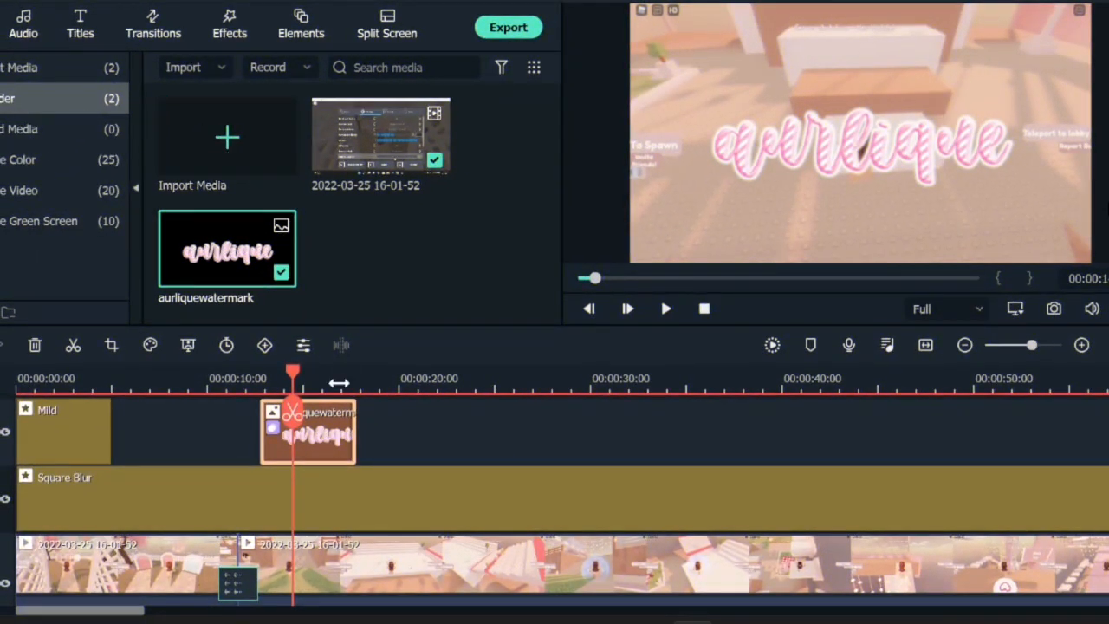
# Step: Add a new top track and place the Element Motion Shape 5 element on it, aligned with the watermark image
pyautogui.click(294, 23)
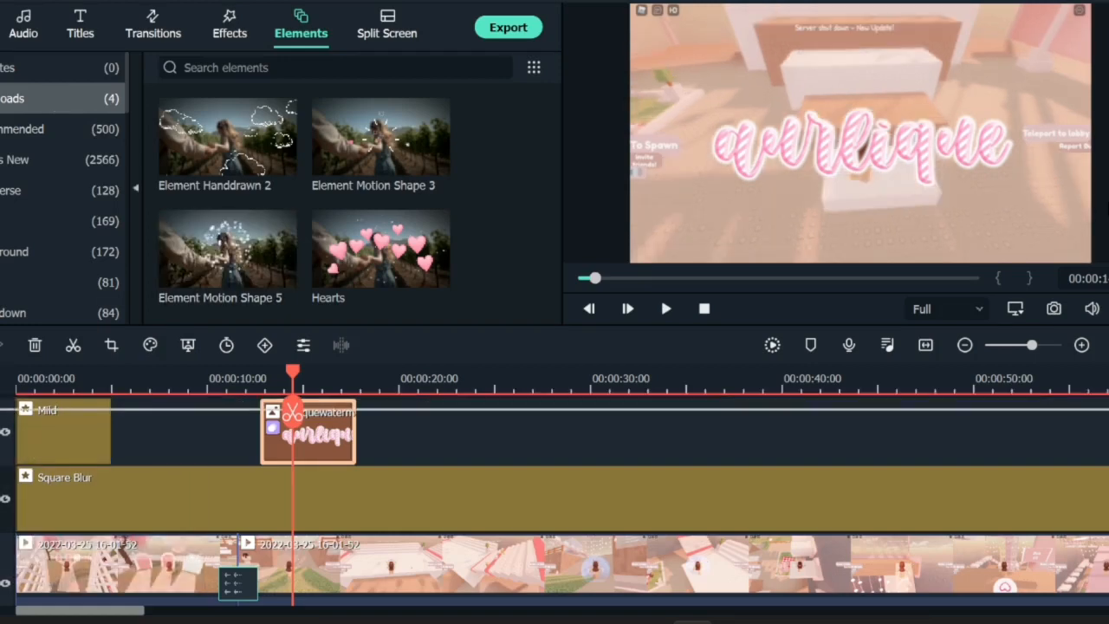
pyautogui.rightClick(12, 430)
pyautogui.click(13, 432)
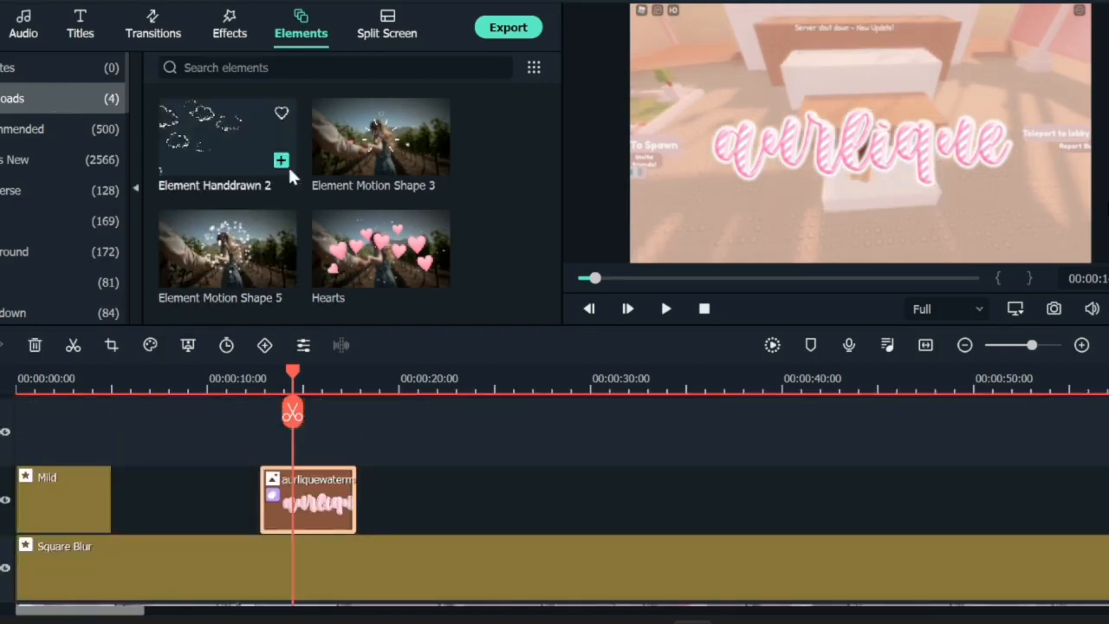
pyautogui.moveTo(199, 265); pyautogui.dragTo(271, 436)
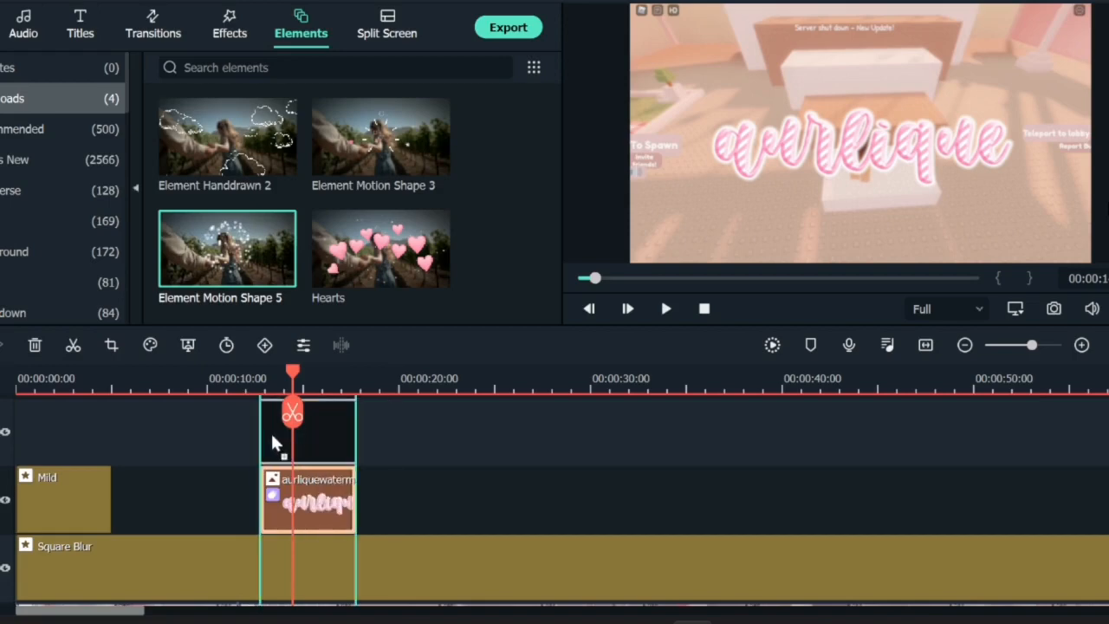
pyautogui.moveTo(296, 373); pyautogui.dragTo(305, 412)
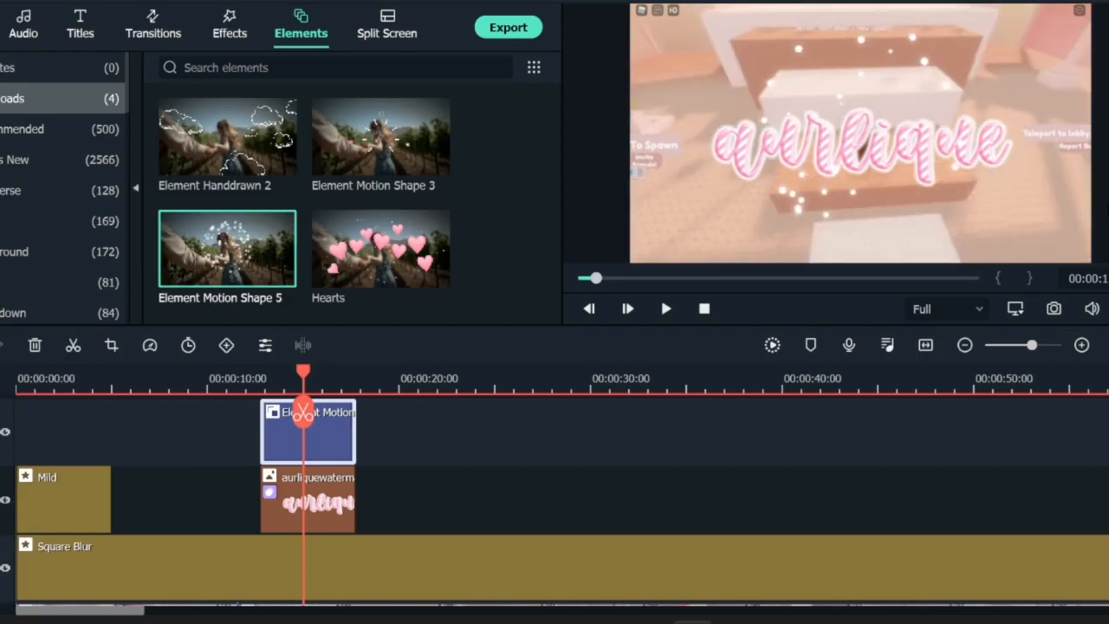
# Step: Insert another top track and move the Mild effect onto it, spanning from the start to about 26 seconds
pyautogui.rightClick(1, 475)
pyautogui.click(2, 495)
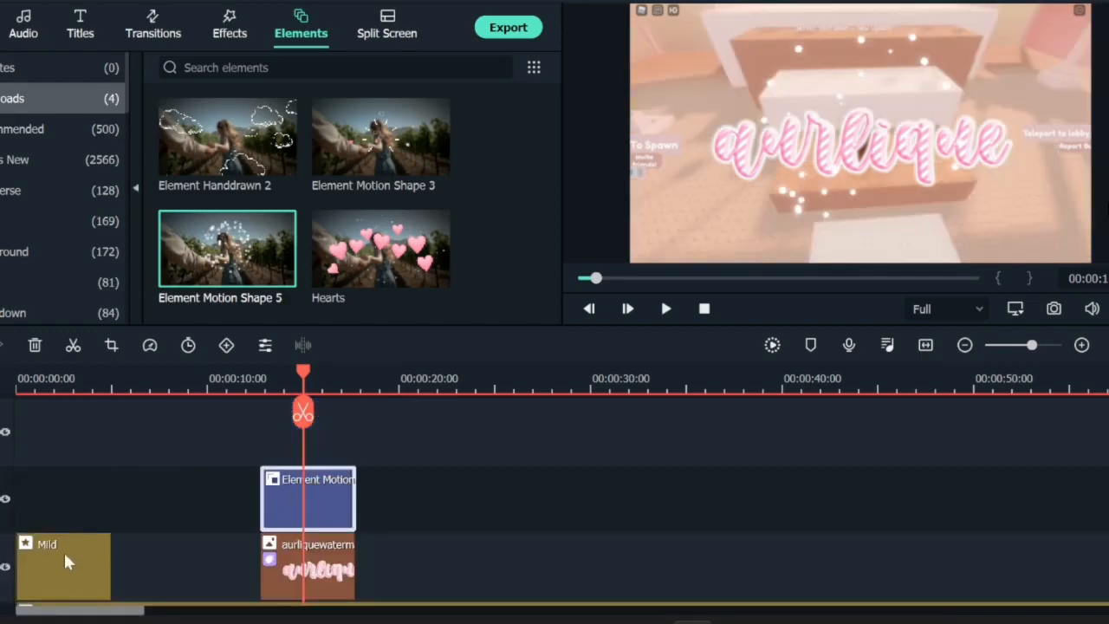
pyautogui.moveTo(63, 551); pyautogui.dragTo(472, 433)
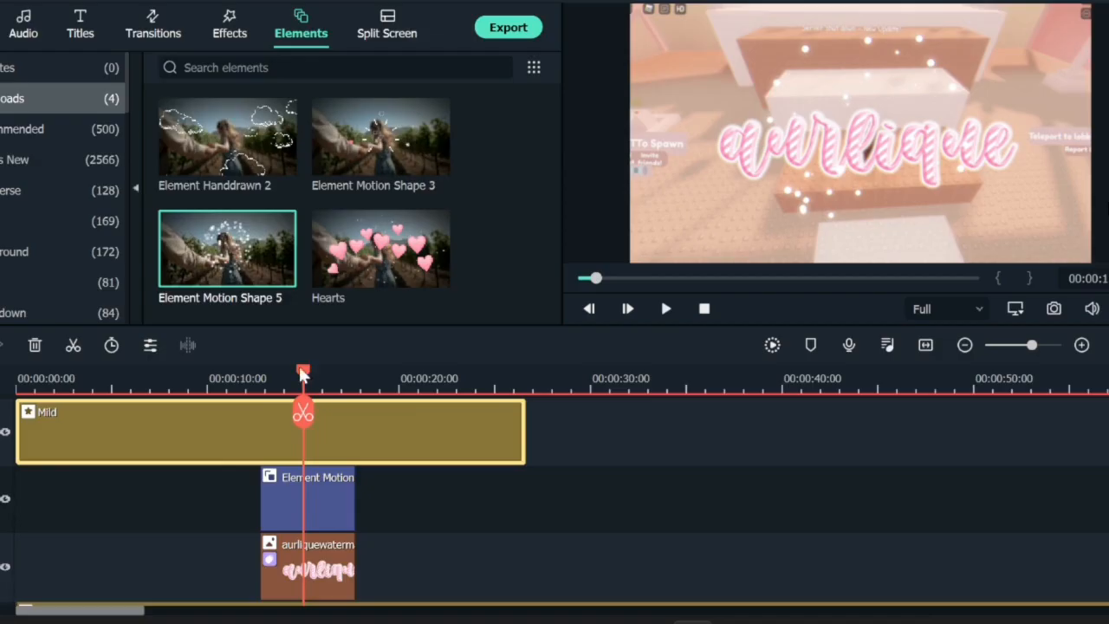
pyautogui.moveTo(301, 371); pyautogui.dragTo(19, 395)
pyautogui.click(154, 22)
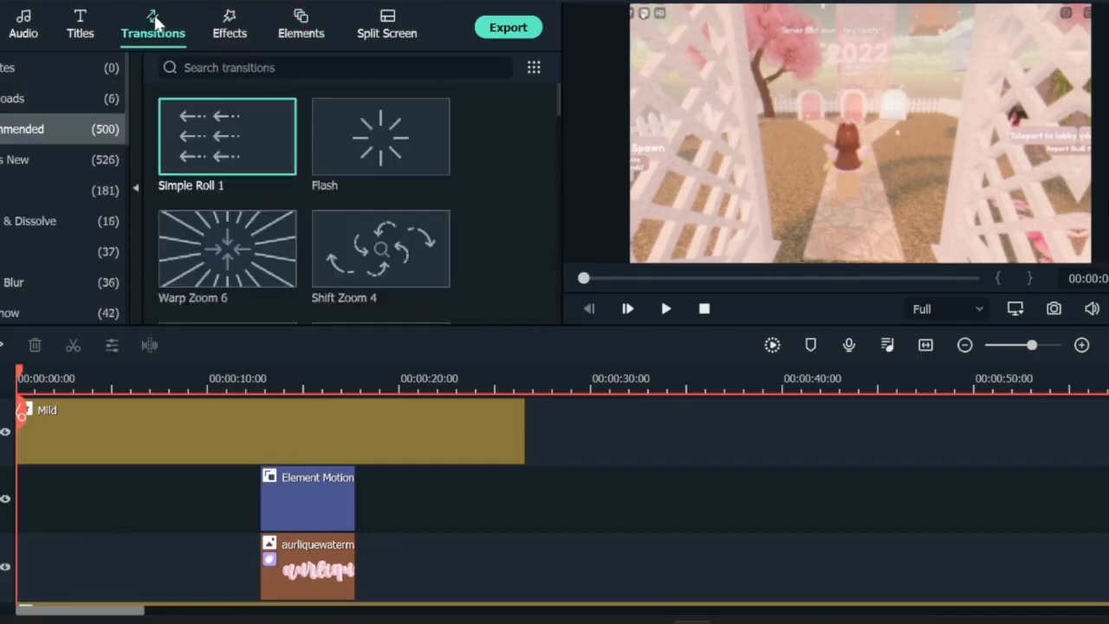
pyautogui.click(81, 22)
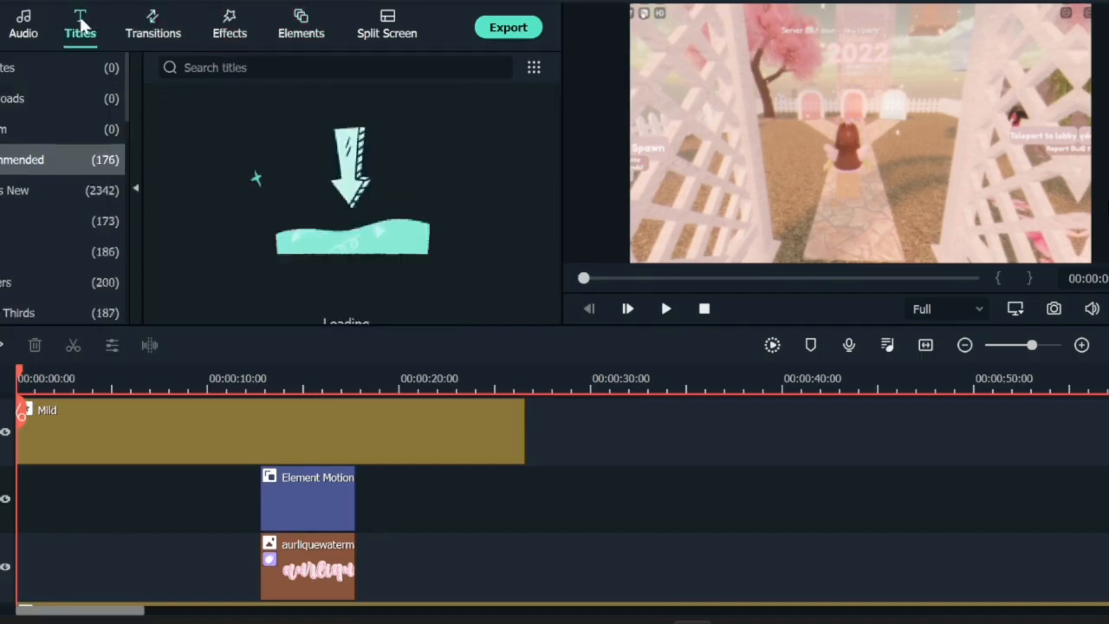
pyautogui.click(21, 29)
pyautogui.click(231, 27)
pyautogui.click(314, 30)
pyautogui.click(384, 28)
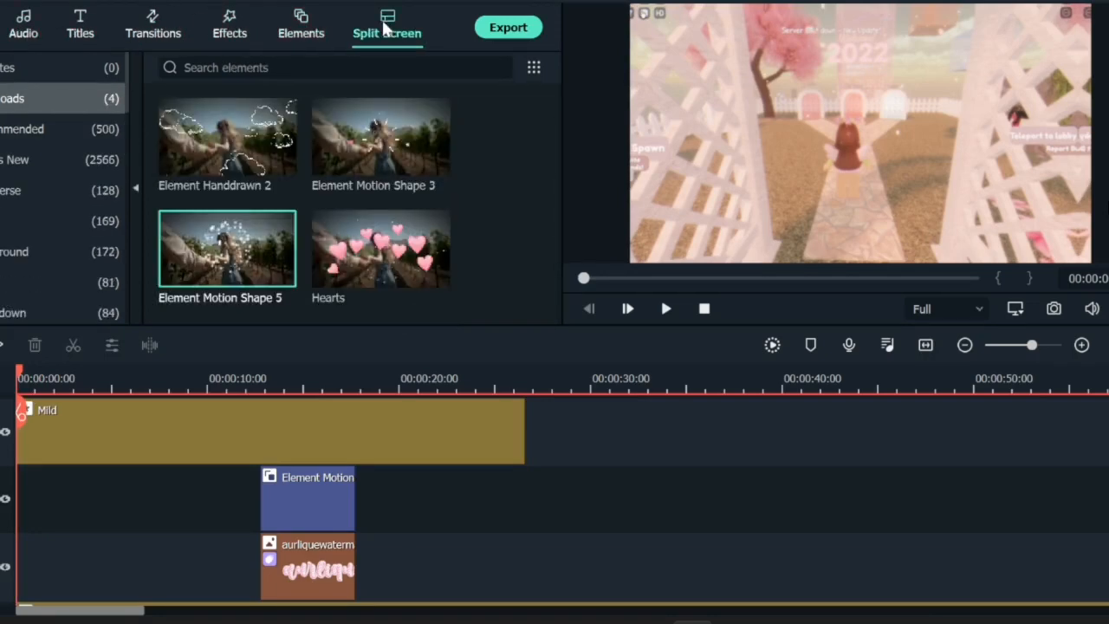
pyautogui.click(301, 24)
pyautogui.click(0, 26)
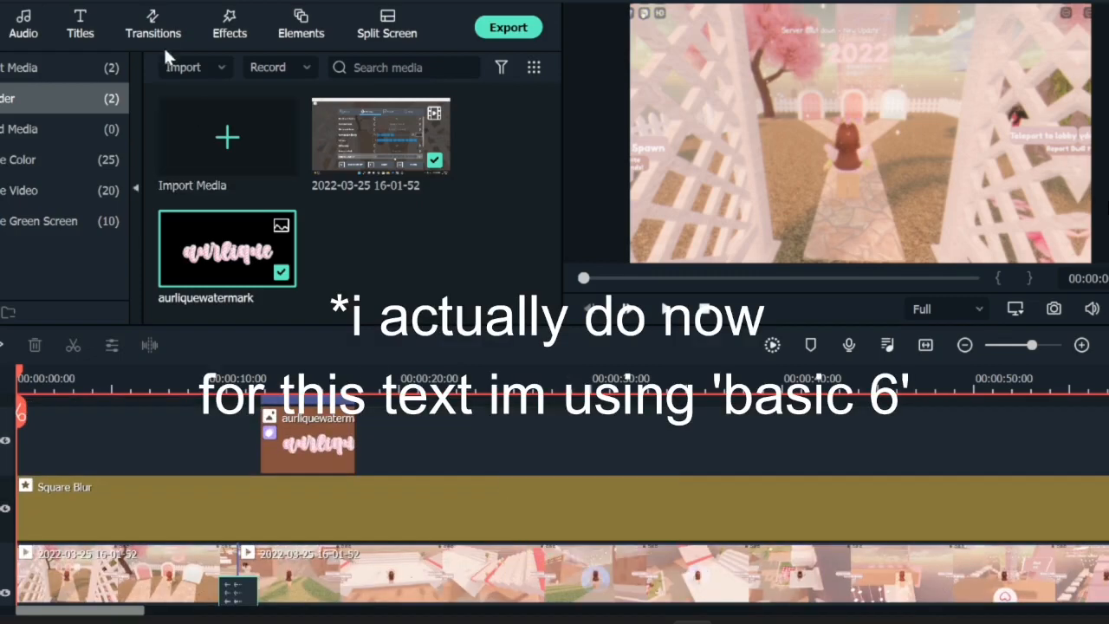
pyautogui.click(80, 26)
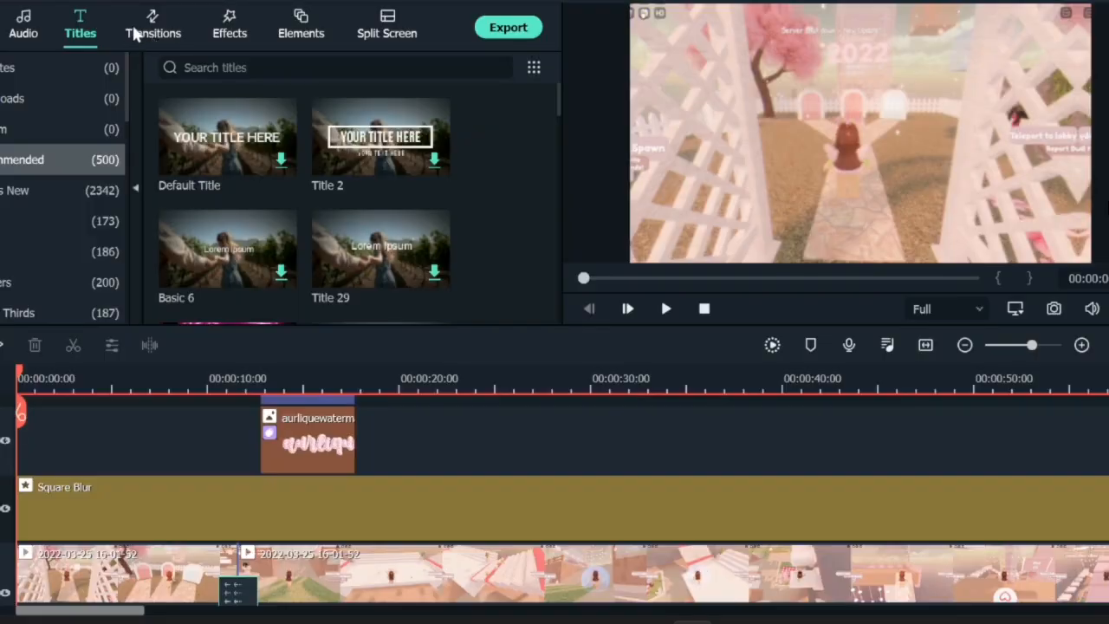
# Step: Enlarge the first part of the recorded clip in the preview and shift it slightly left
pyautogui.doubleClick(97, 559)
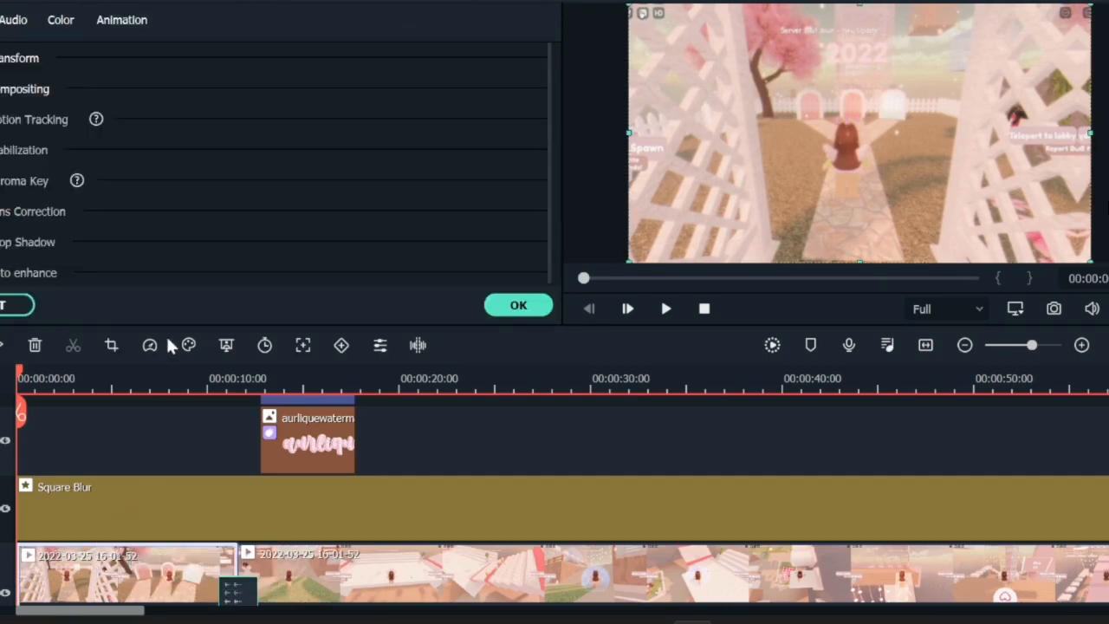
pyautogui.click(111, 345)
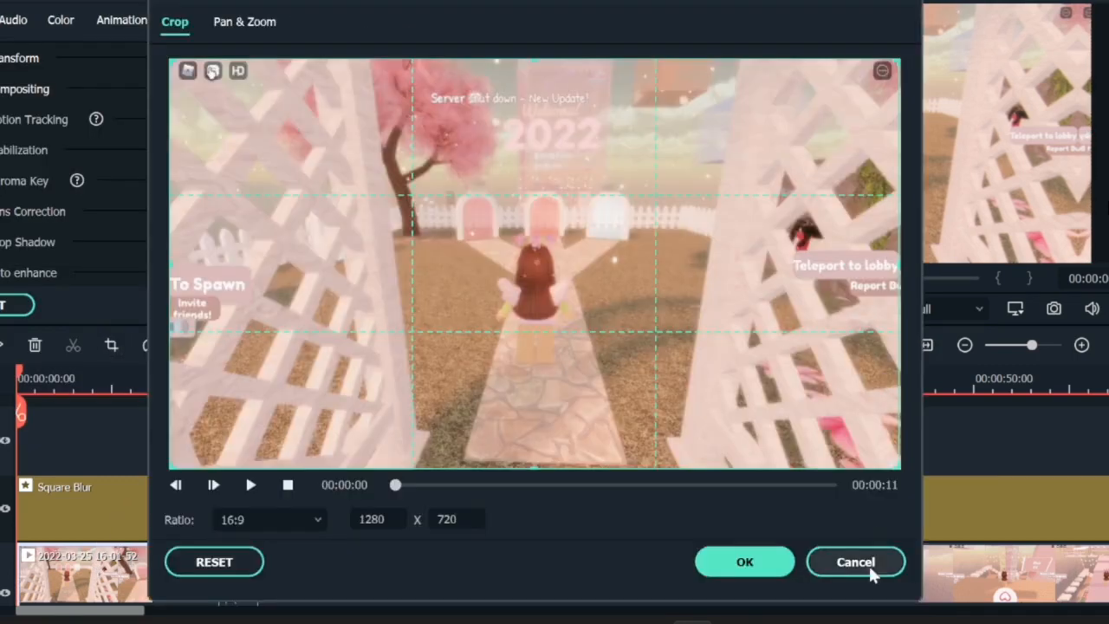
pyautogui.click(869, 565)
pyautogui.click(680, 224)
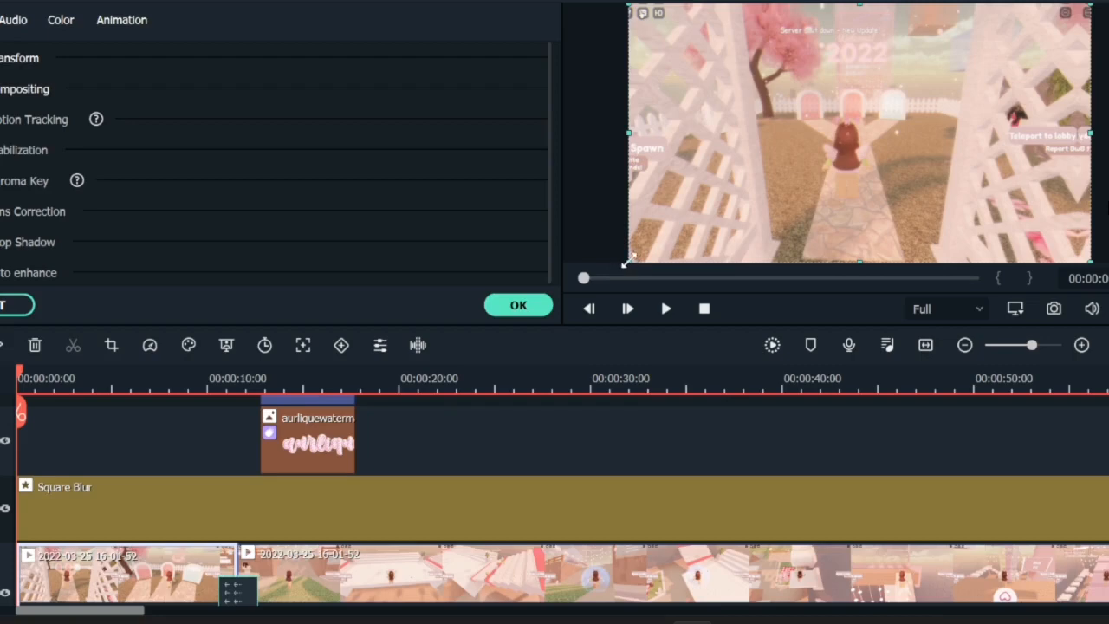
pyautogui.moveTo(629, 261); pyautogui.dragTo(595, 279)
pyautogui.moveTo(1092, 5); pyautogui.dragTo(1108, 0)
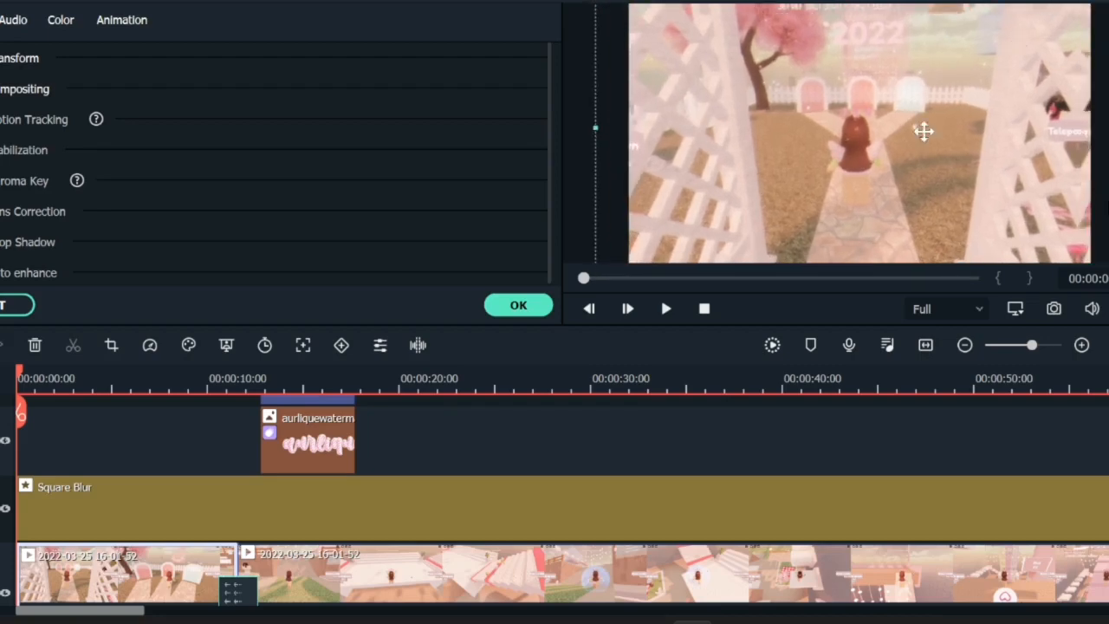
pyautogui.moveTo(923, 131); pyautogui.dragTo(872, 139)
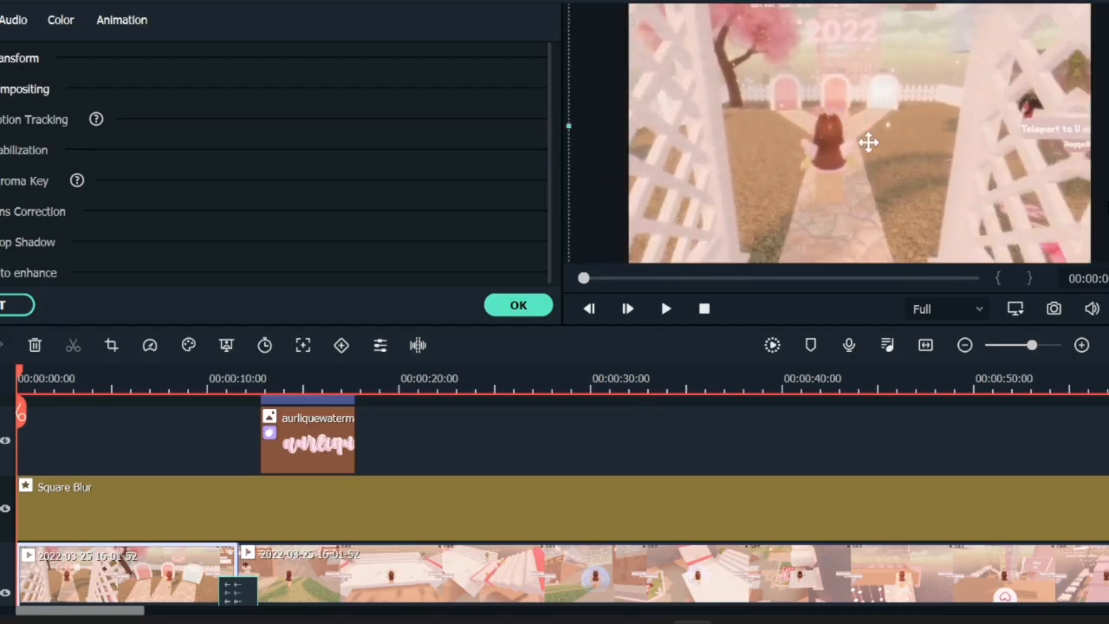
pyautogui.click(517, 307)
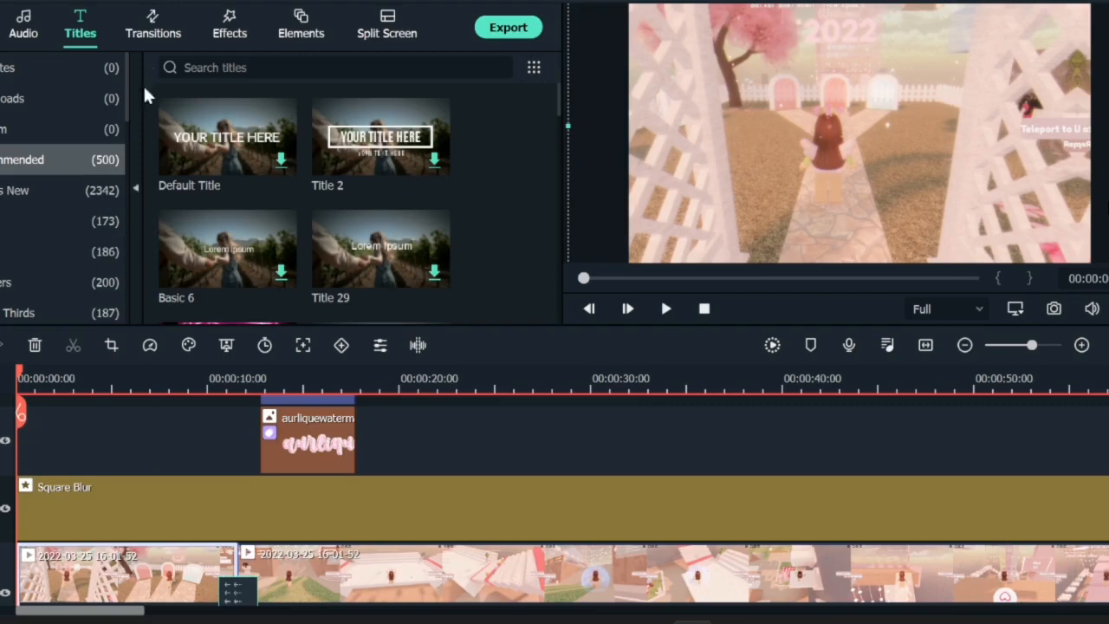
# Step: Drop the Mosaic effect onto the timeline at about 4 seconds and delete the Square Blur effect
pyautogui.click(225, 31)
pyautogui.moveTo(370, 246); pyautogui.dragTo(91, 459)
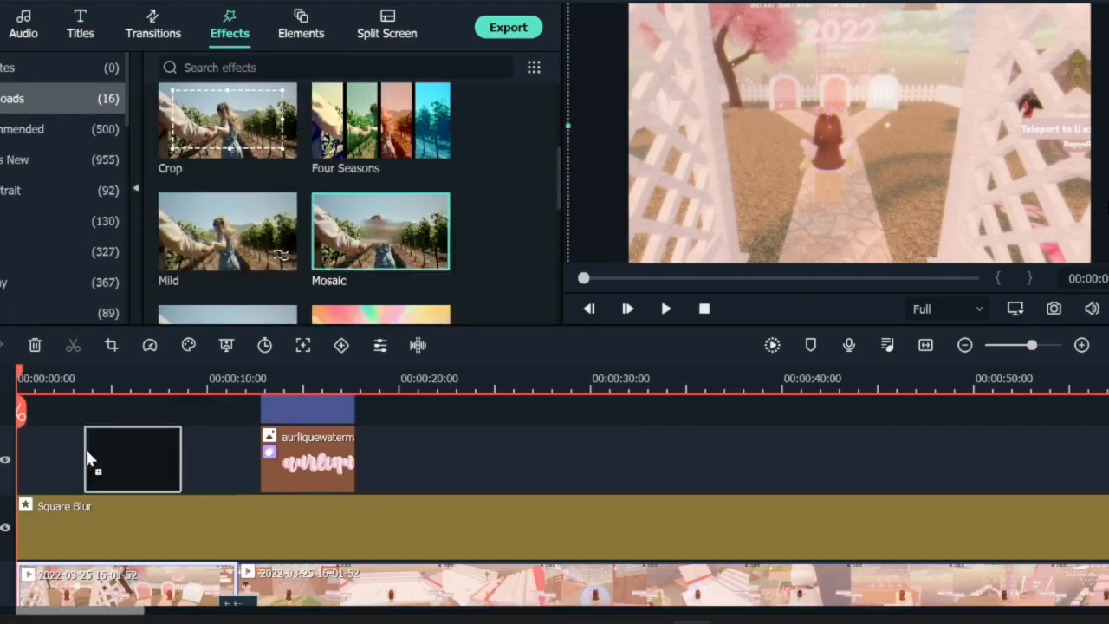
pyautogui.rightClick(99, 519)
pyautogui.click(161, 311)
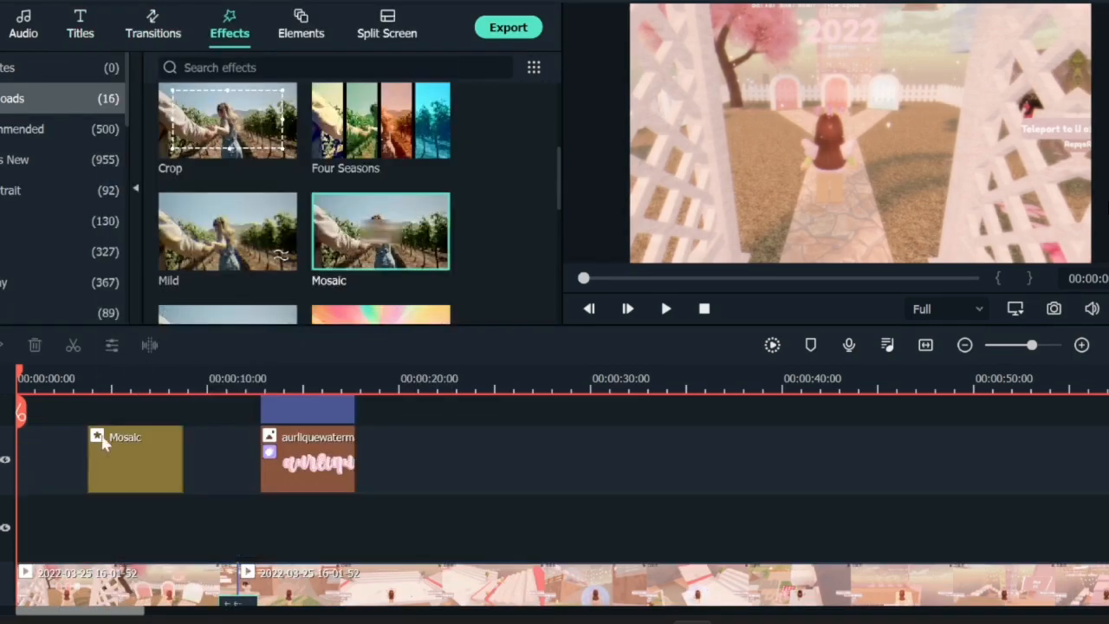
# Step: Move the Mosaic effect down to the emptied effect track and drag its area to the preview's right edge
pyautogui.moveTo(110, 442); pyautogui.dragTo(141, 526)
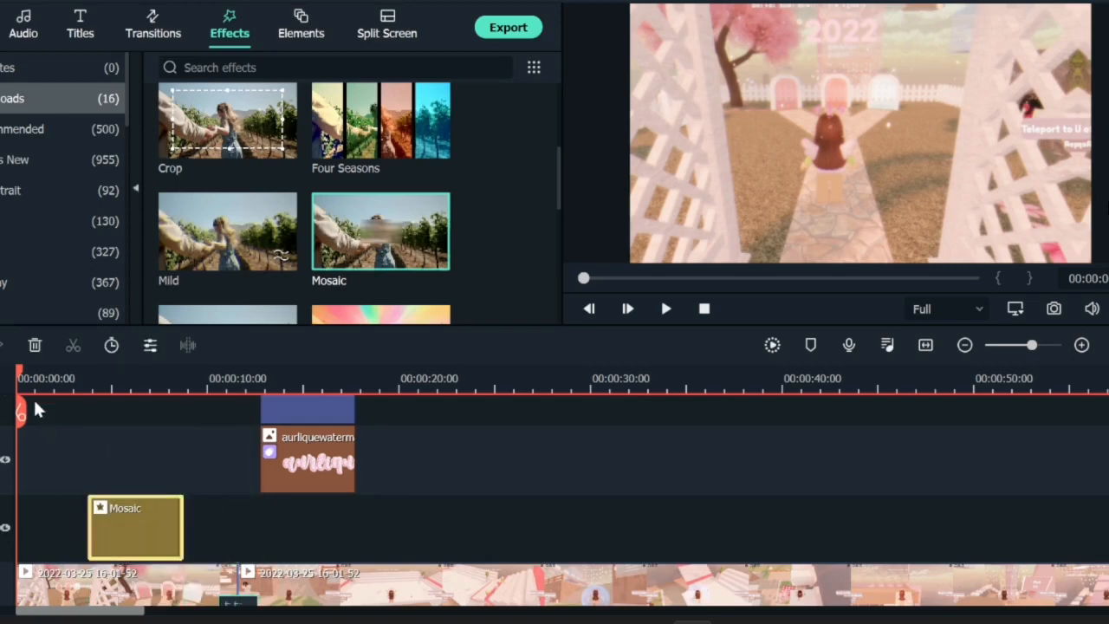
pyautogui.moveTo(20, 379); pyautogui.dragTo(125, 407)
pyautogui.doubleClick(143, 525)
pyautogui.moveTo(866, 139); pyautogui.dragTo(1106, 141)
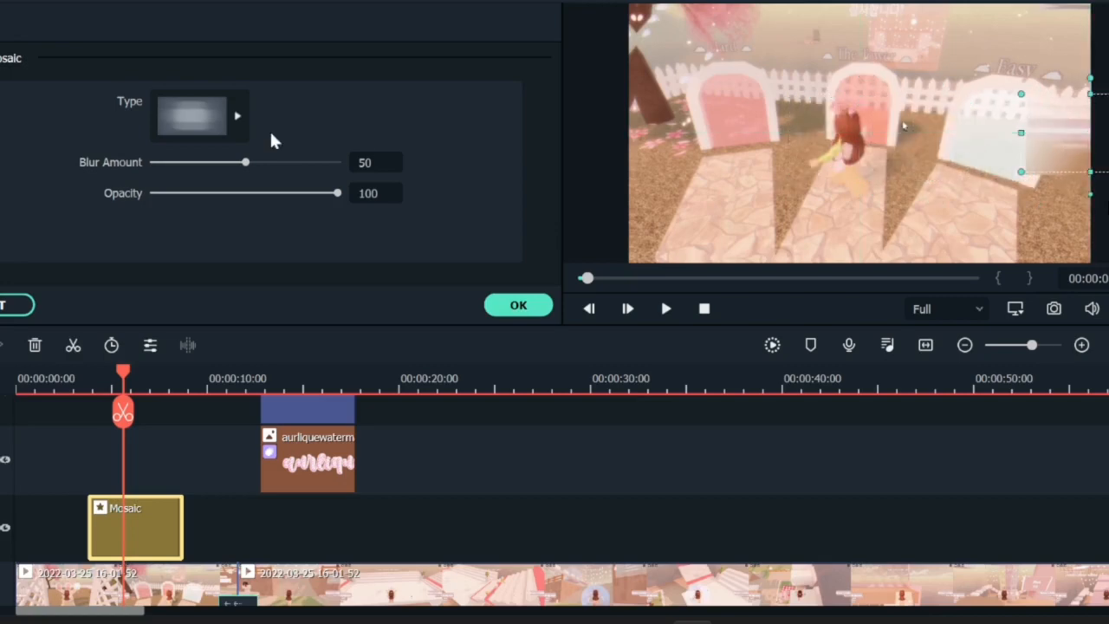
# Step: Change the Mosaic type to the soft blurred style and confirm the effect settings
pyautogui.click(236, 113)
pyautogui.click(370, 180)
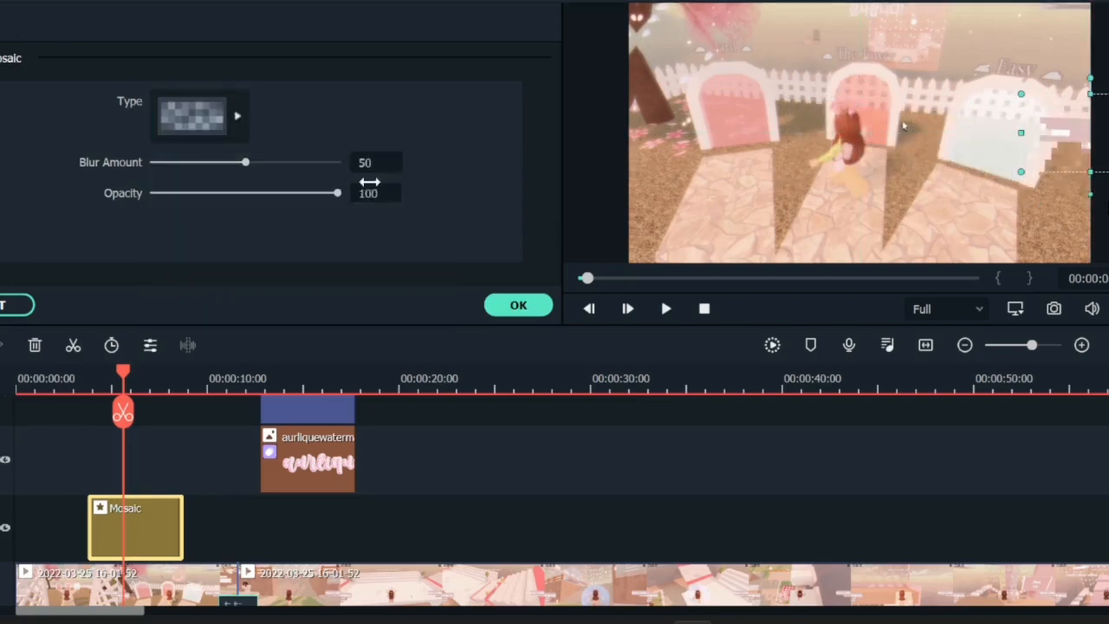
pyautogui.click(205, 120)
pyautogui.click(265, 231)
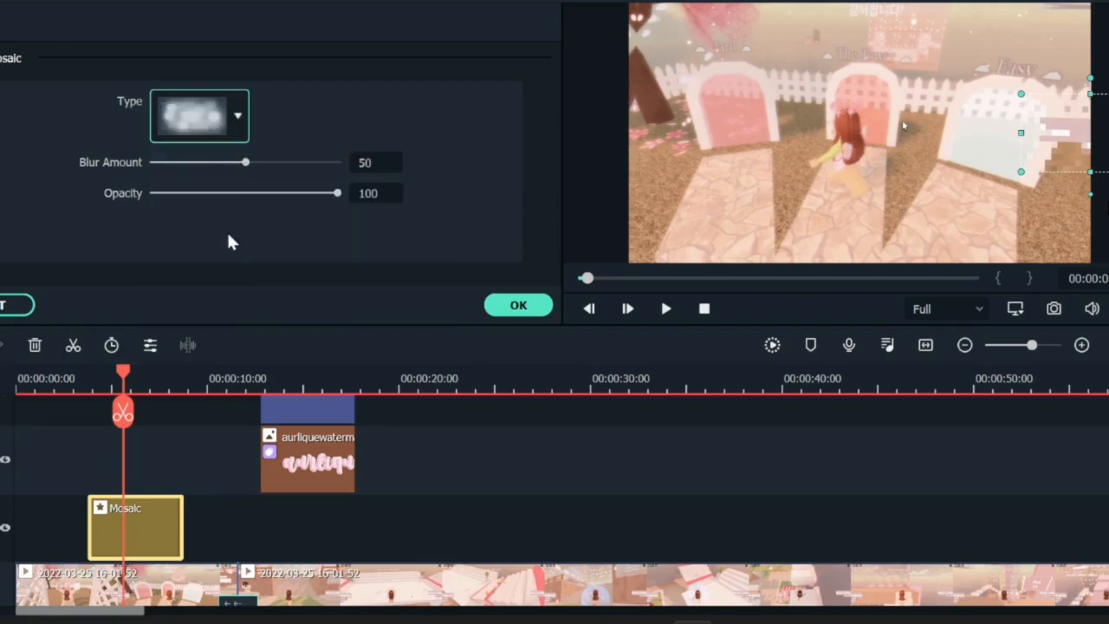
pyautogui.moveTo(244, 163); pyautogui.dragTo(236, 187)
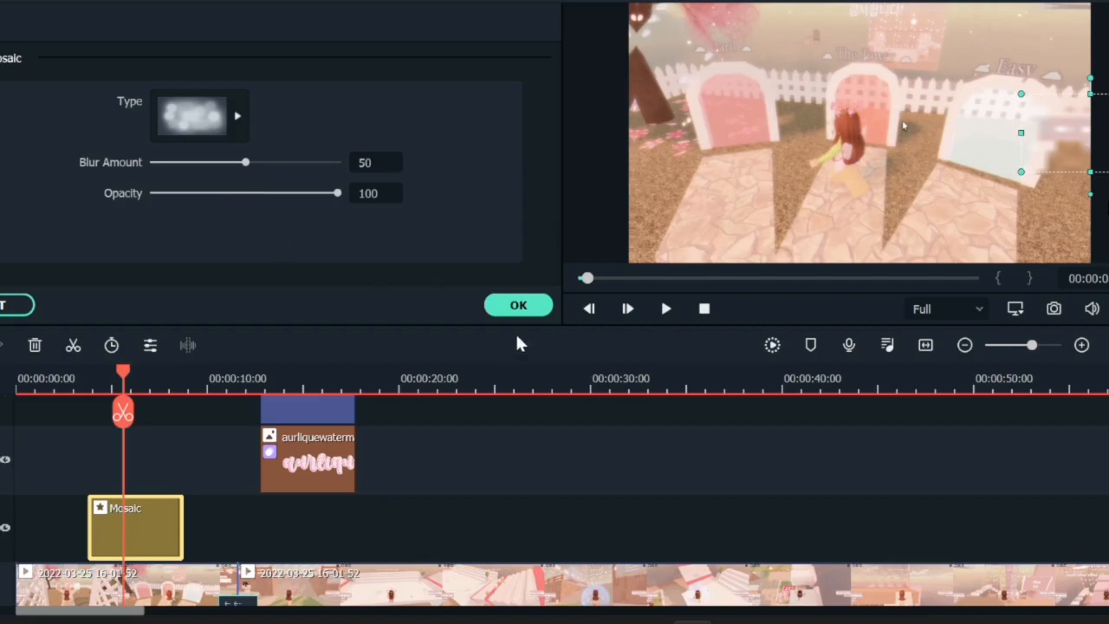
pyautogui.click(516, 305)
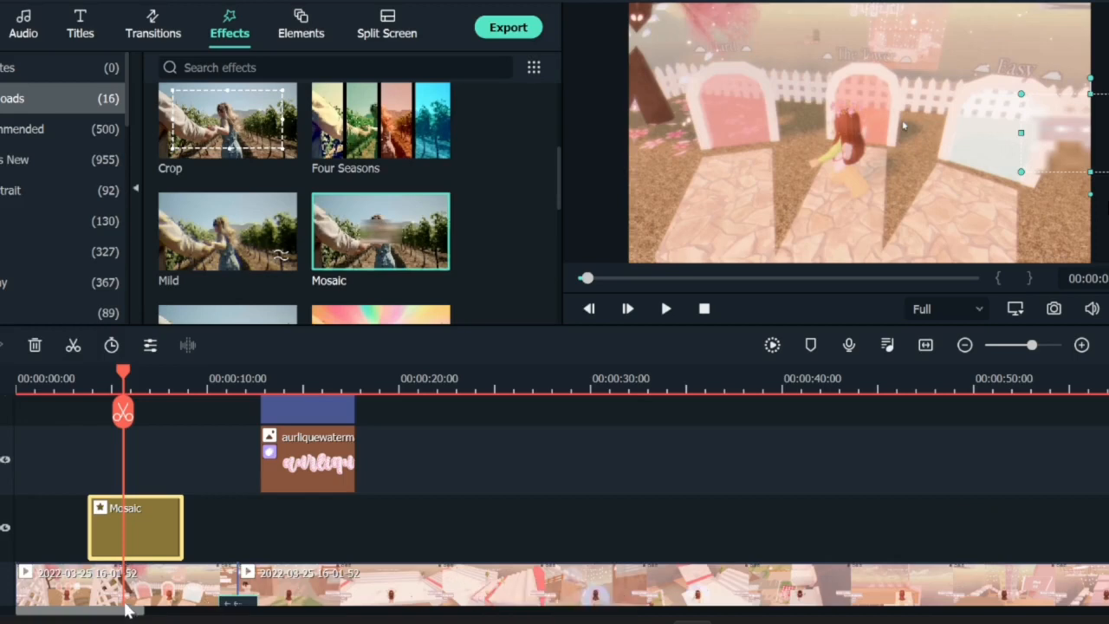
pyautogui.moveTo(107, 611)
pyautogui.mouseDown()
pyautogui.moveTo(385, 620)
pyautogui.moveTo(106, 612)
pyautogui.mouseUp()
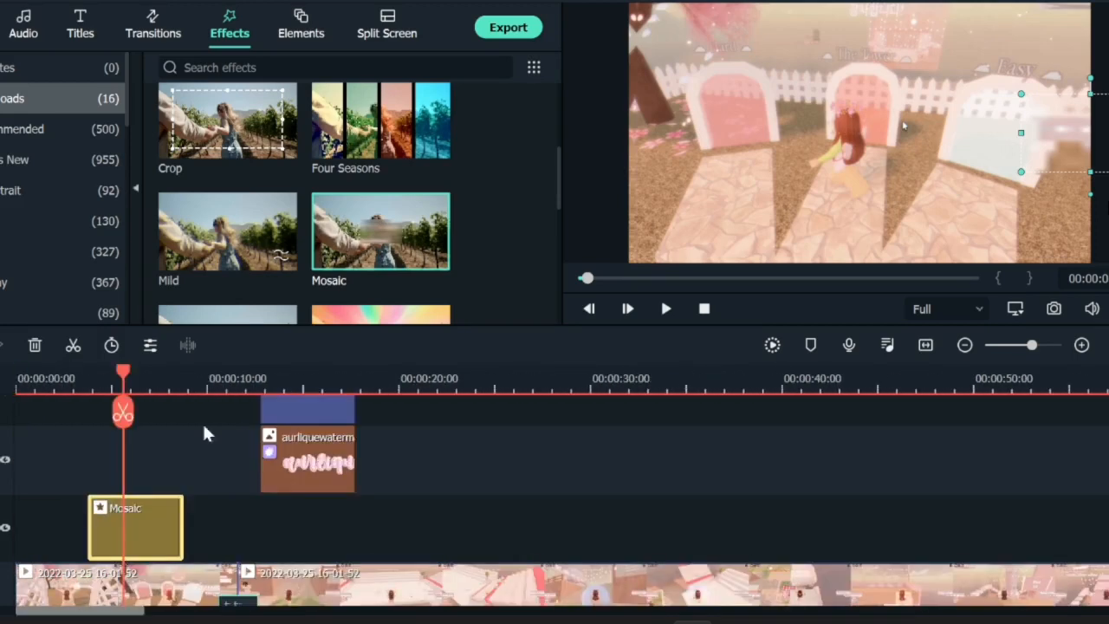